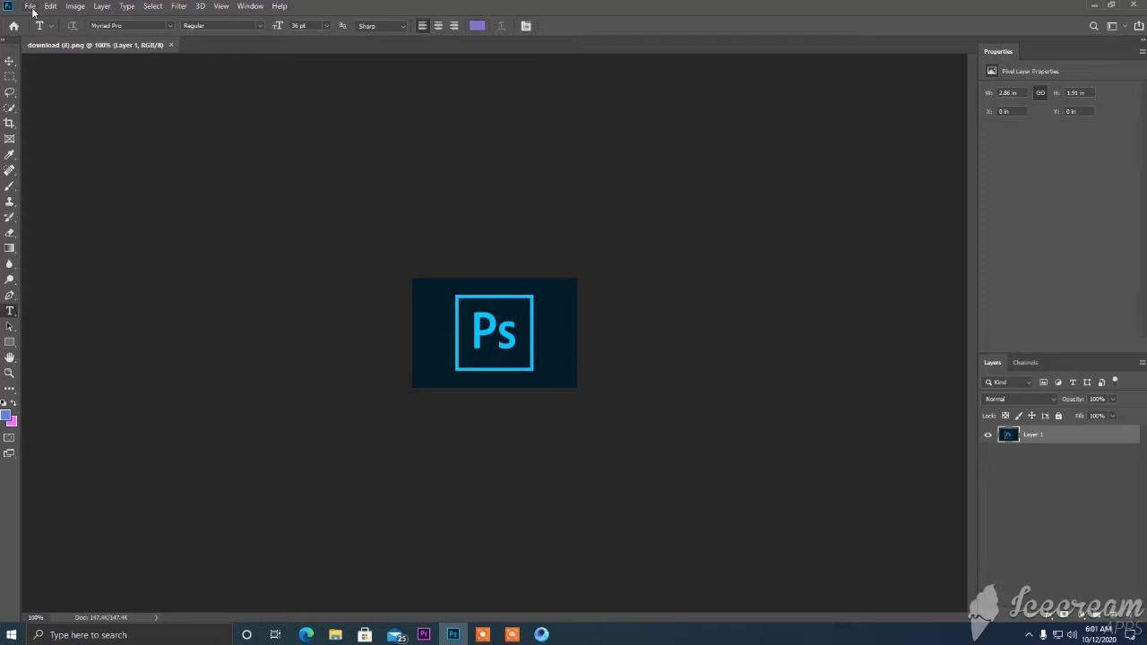
- Bring up the File menu to start opening another image in place of download (8).png
left_click(33, 8)
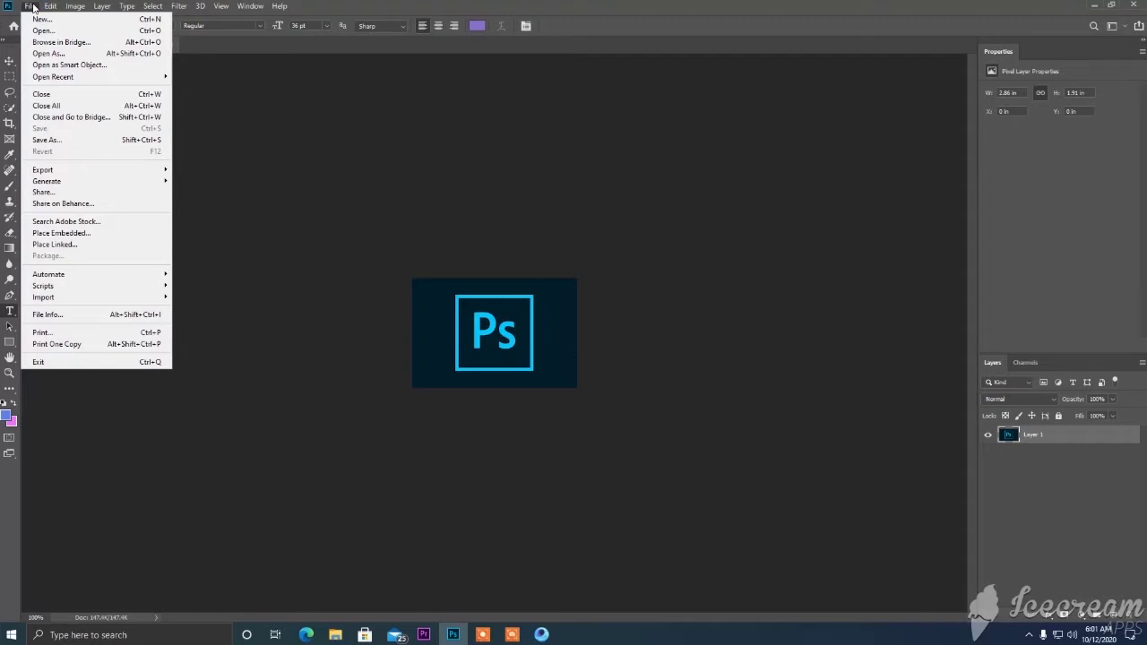
- Open the red-sweater portrait JPG, close download (8).png, and add blank Layer 1
left_click(30, 7)
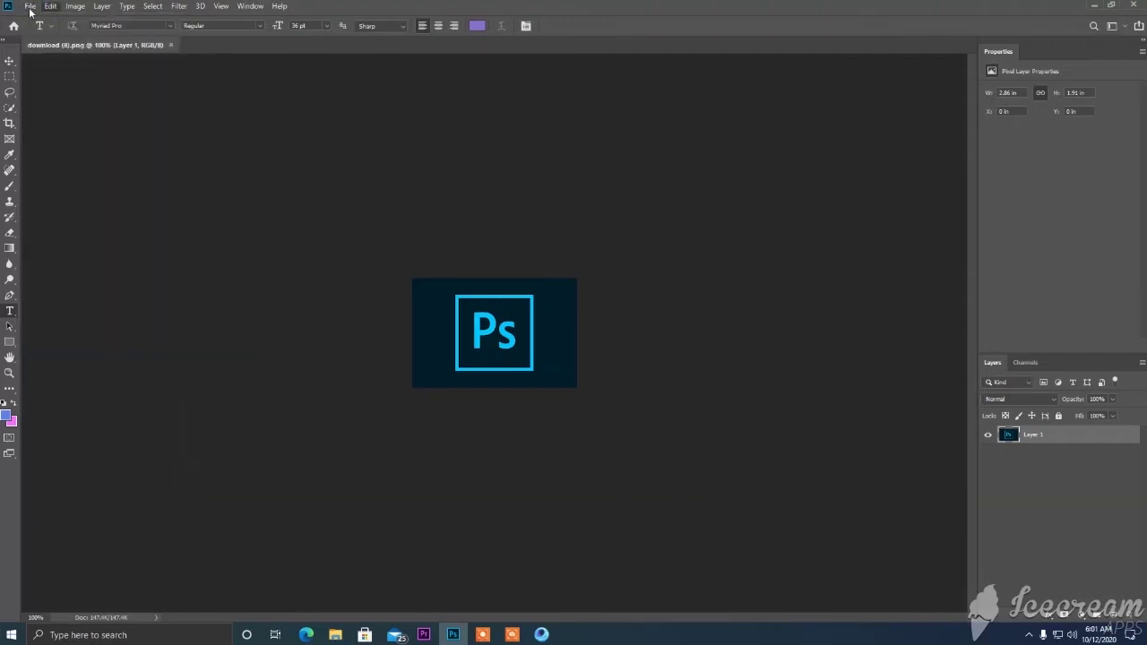
left_click(30, 7)
left_click(272, 119)
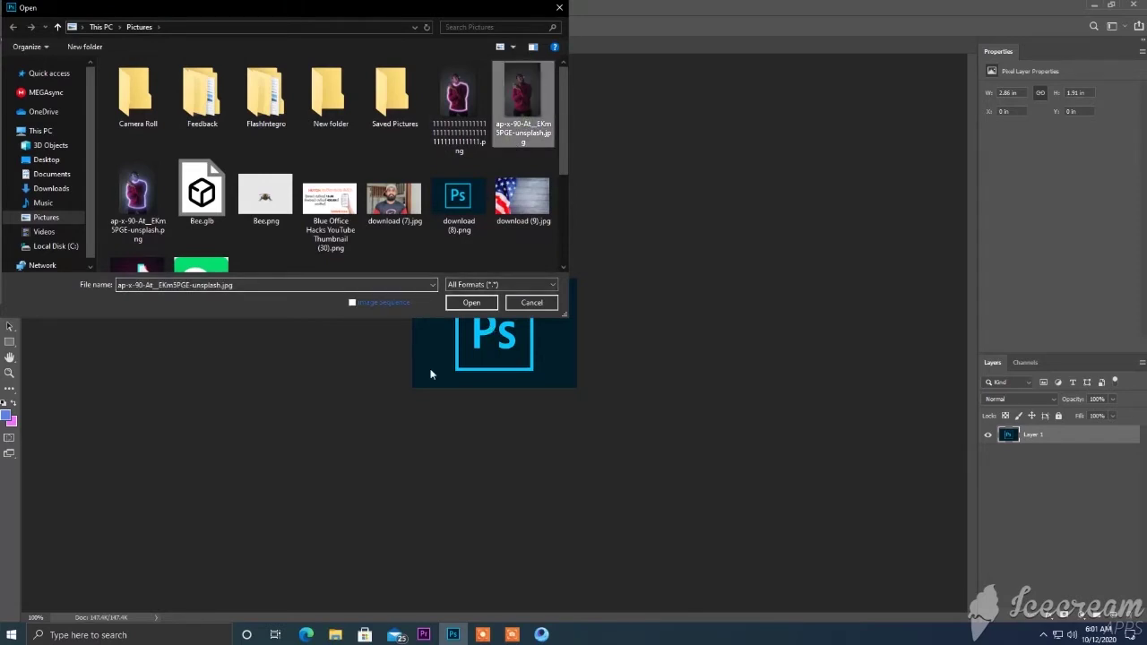
left_click(478, 303)
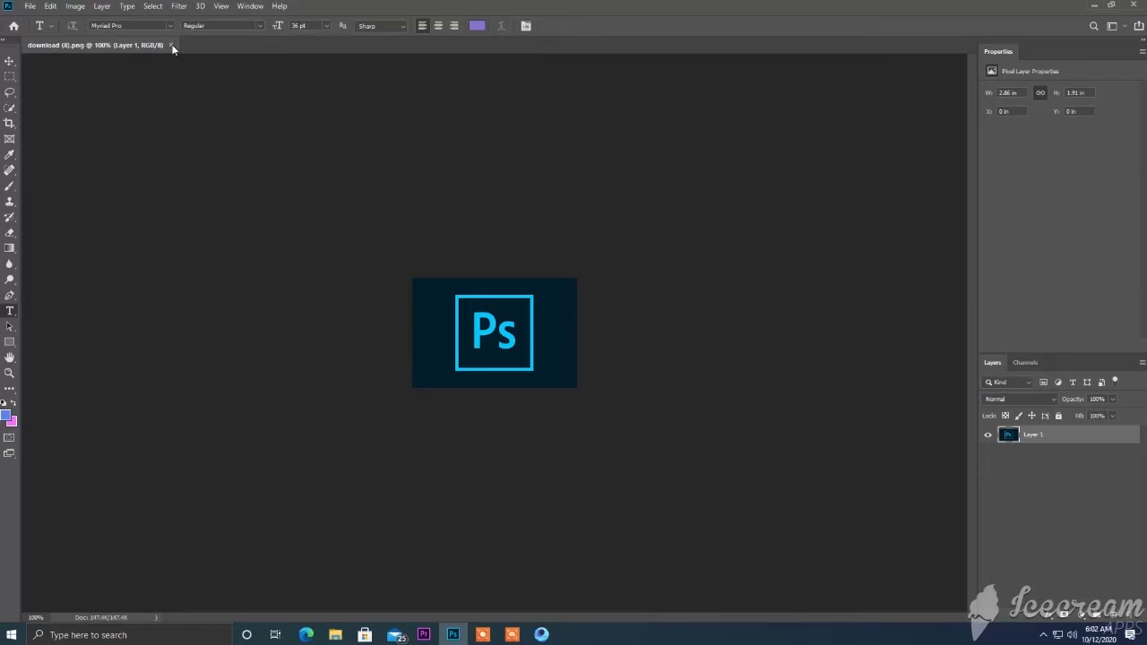
left_click(173, 46)
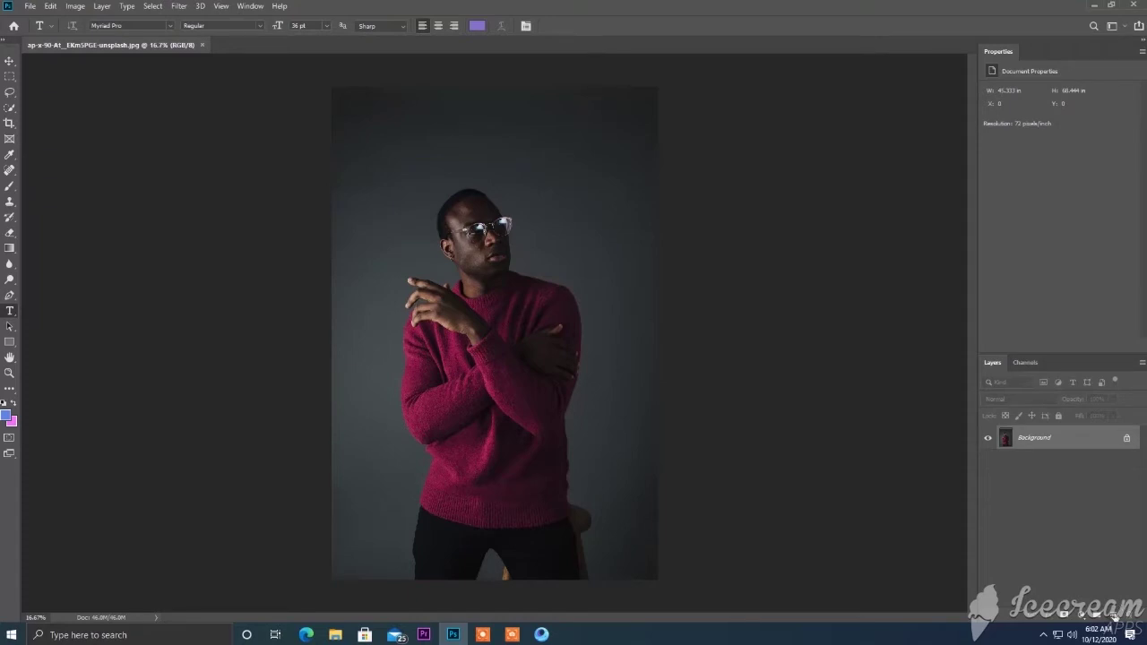
left_click(1113, 615)
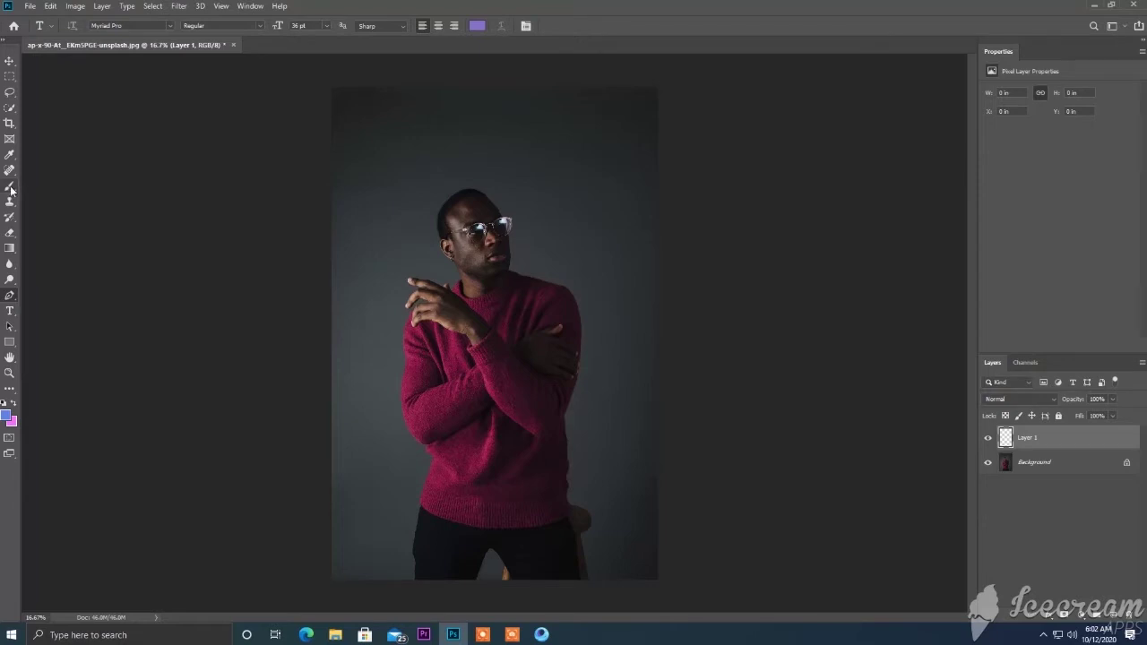
- Switch to the Brush and set a soft round tip at 31 px, 0% hardness
key("p")
left_click(12, 190)
right_click(363, 270)
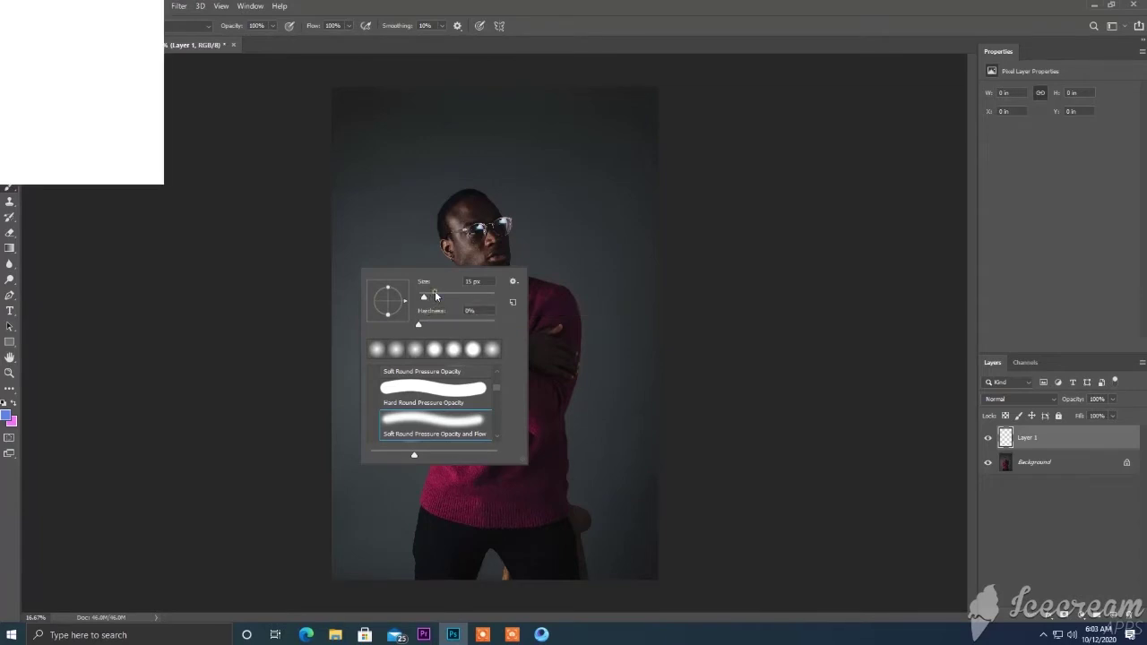
left_click_drag(436, 296, 433, 297)
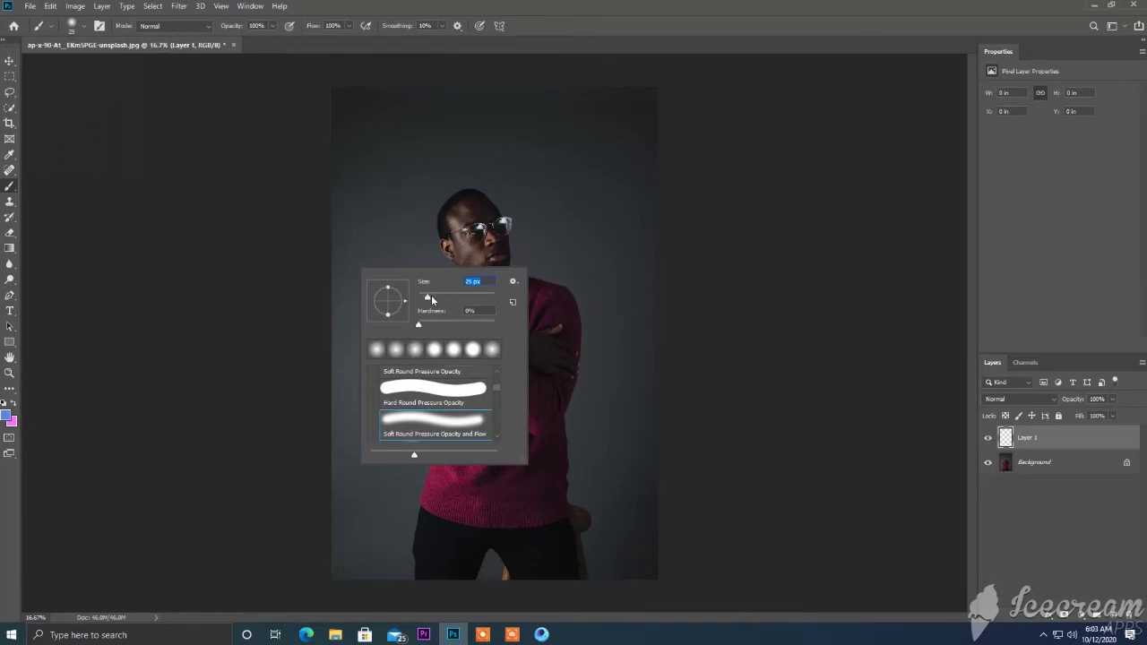
left_click_drag(432, 295, 431, 303)
- Zoom to 50% and place Pen anchors from the hand down the sweater's left edge
key("Return")
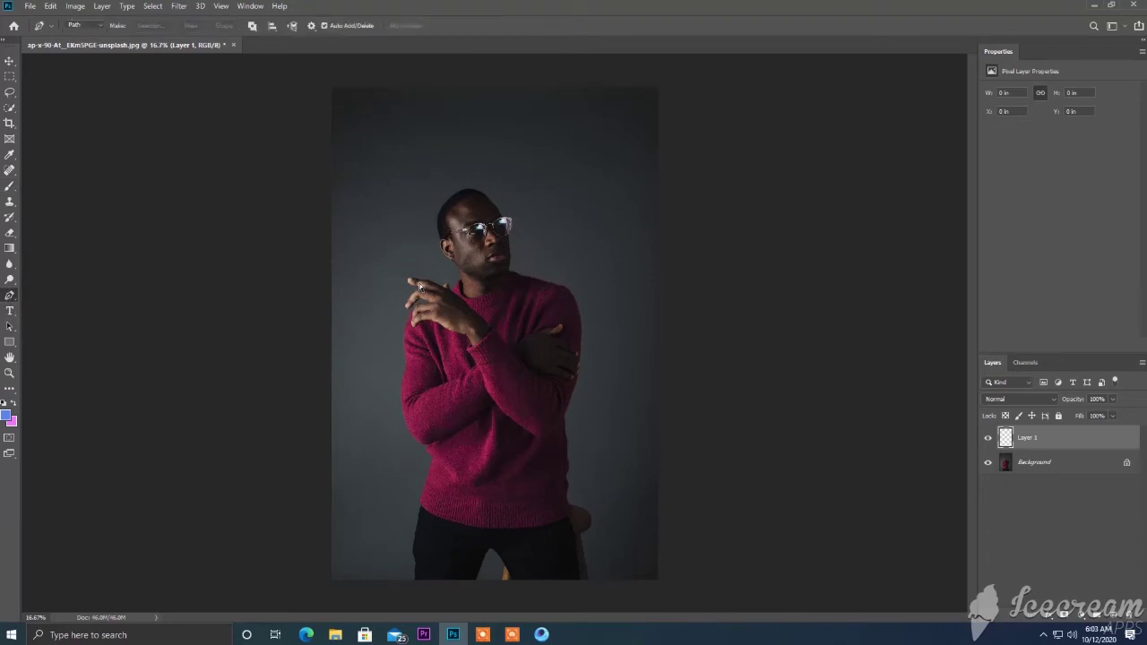
key("ctrl+plus")
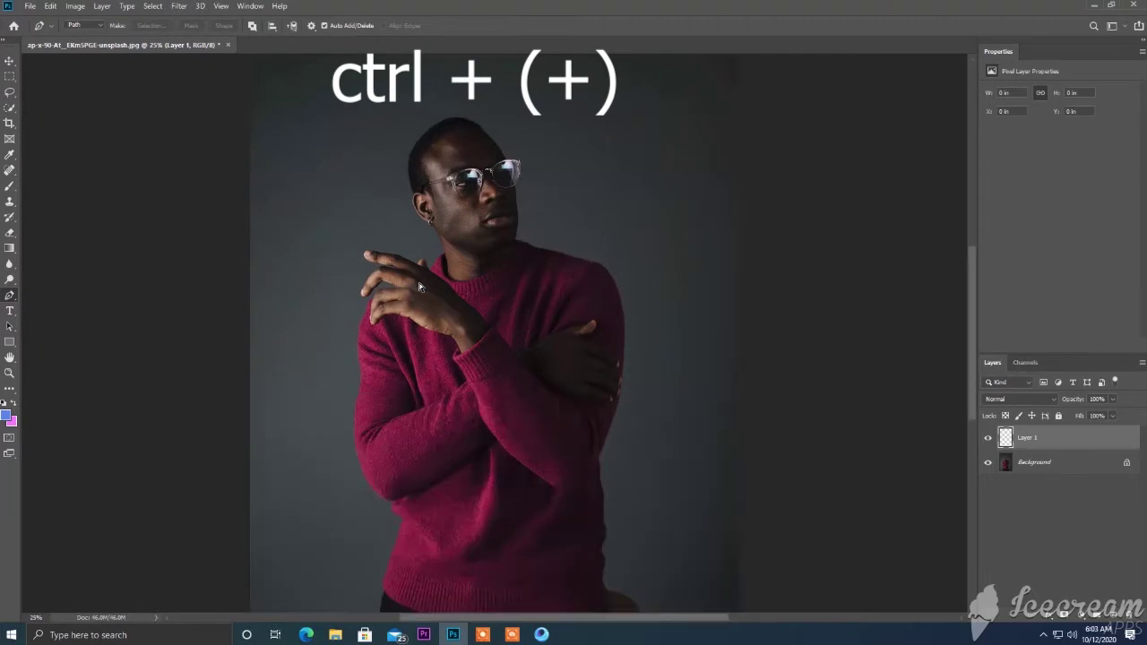
key("ctrl+plus")
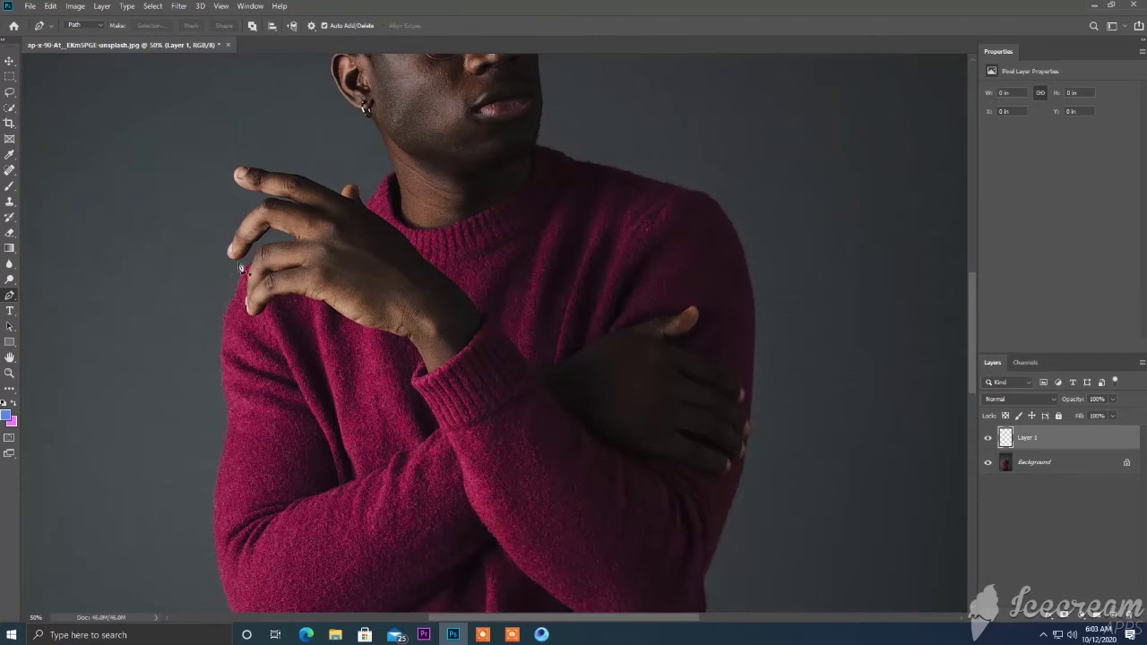
left_click(252, 267)
left_click(239, 291)
left_click(229, 305)
left_click(221, 359)
left_click(228, 418)
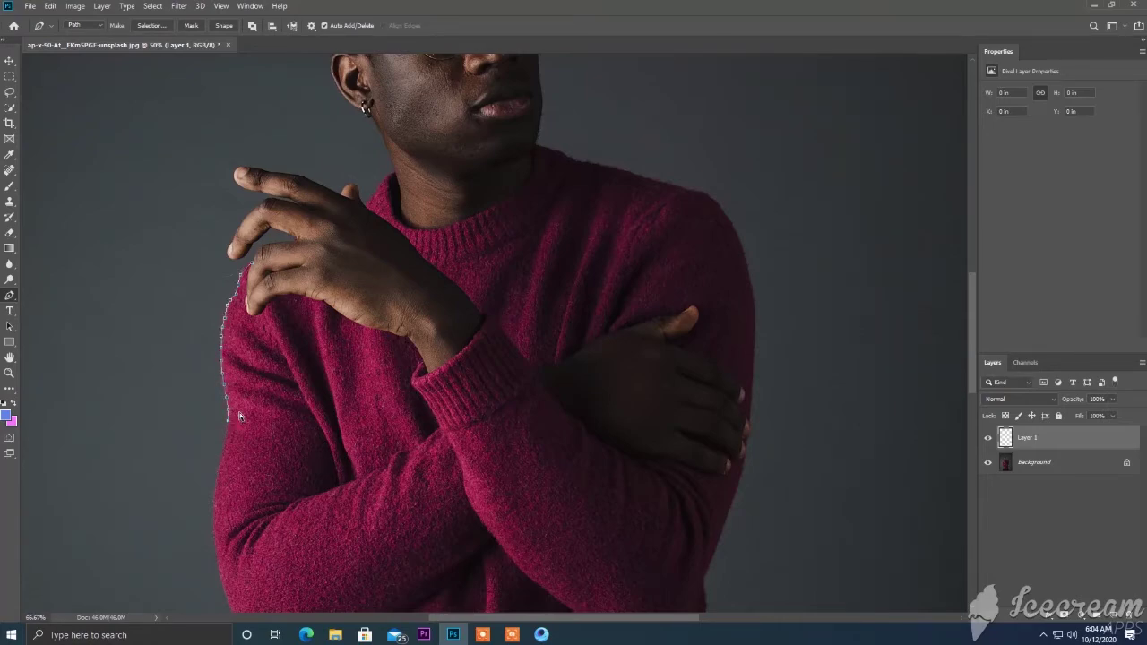
- Zoom to 66.7% and extend the path further down the left edge toward the hem
key("ctrl+plus")
left_click_drag(137, 491, 122, 587)
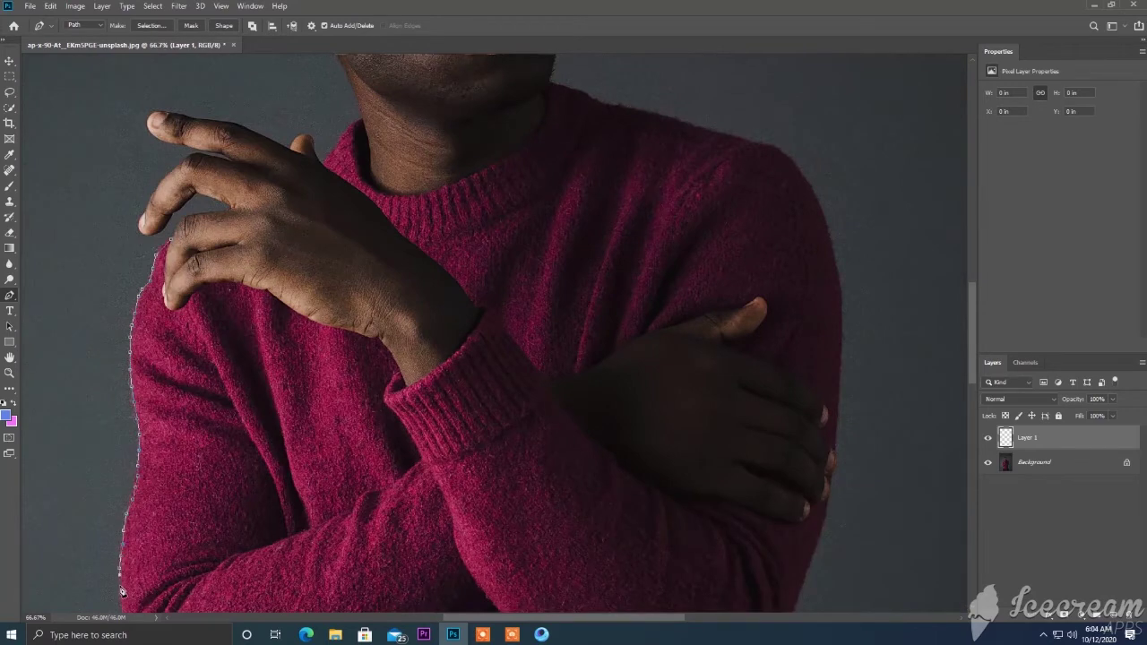
scroll(487, 339, "down", 1)
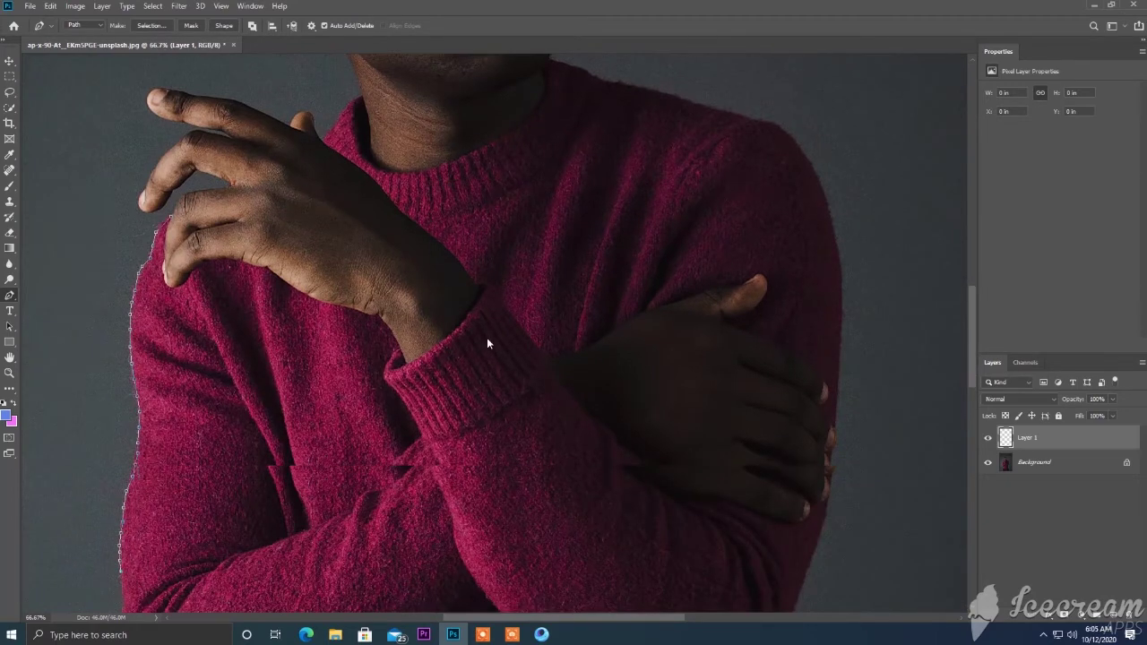
scroll(487, 337, "down", 5)
mouse_move(127, 283)
left_mouse_down()
mouse_move(167, 386)
mouse_move(228, 427)
mouse_move(224, 455)
mouse_move(251, 475)
mouse_move(216, 588)
left_mouse_up()
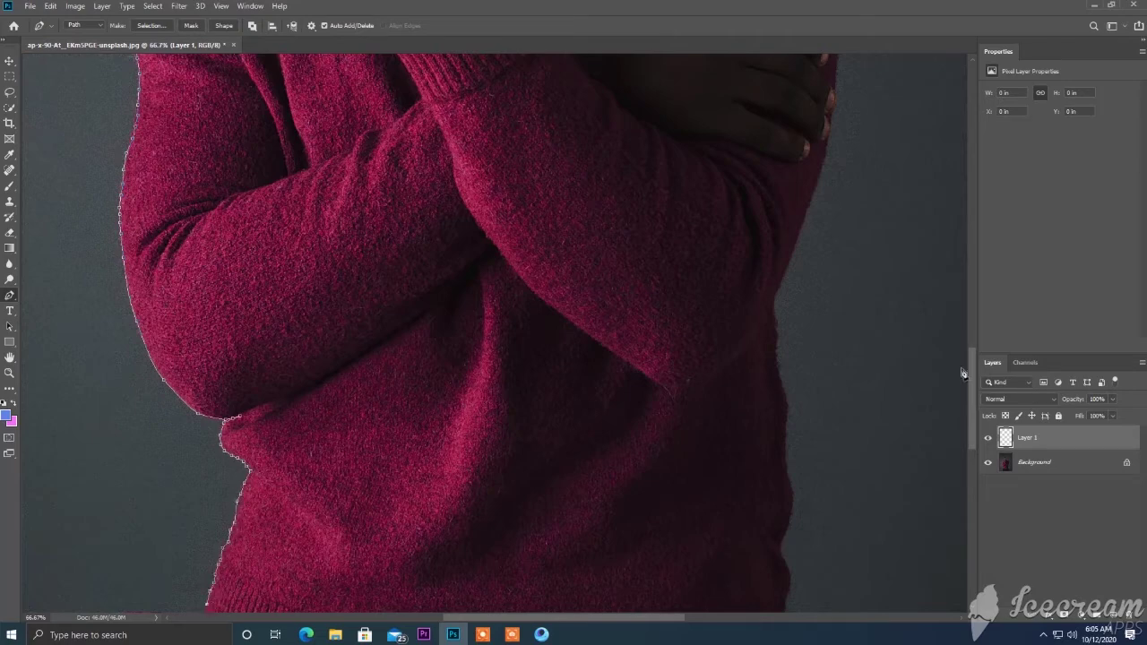
left_click_drag(971, 377, 971, 421)
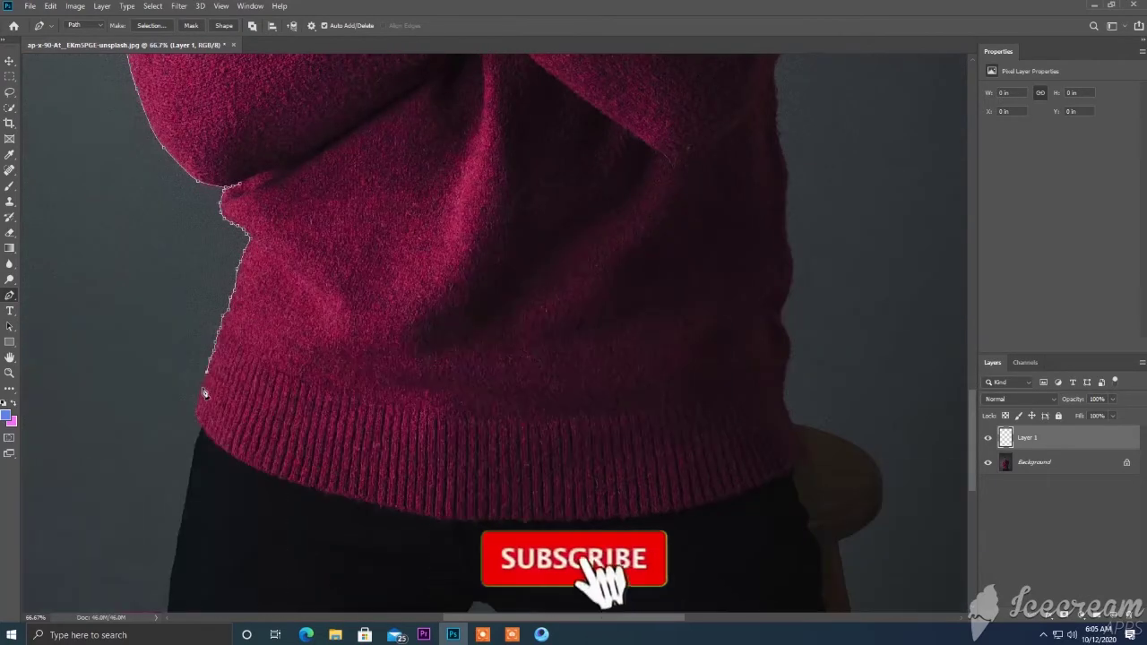
- Continue the path across the bottom of the sweater hem to its right corner
left_click(196, 414)
left_click(218, 447)
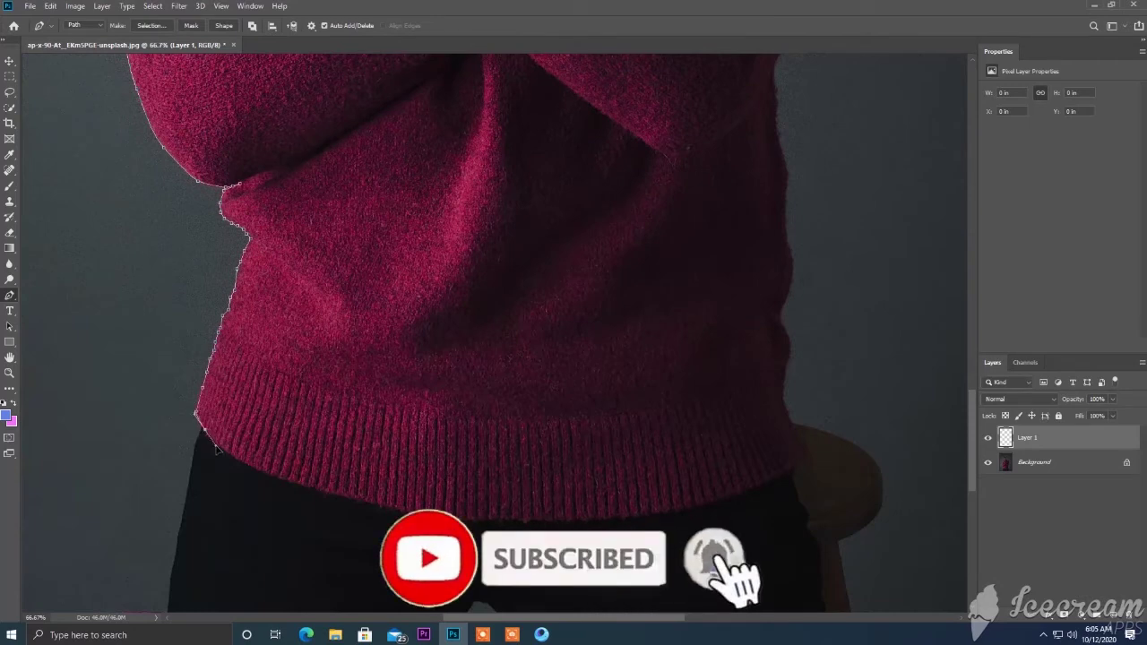
left_click(266, 473)
left_click(306, 490)
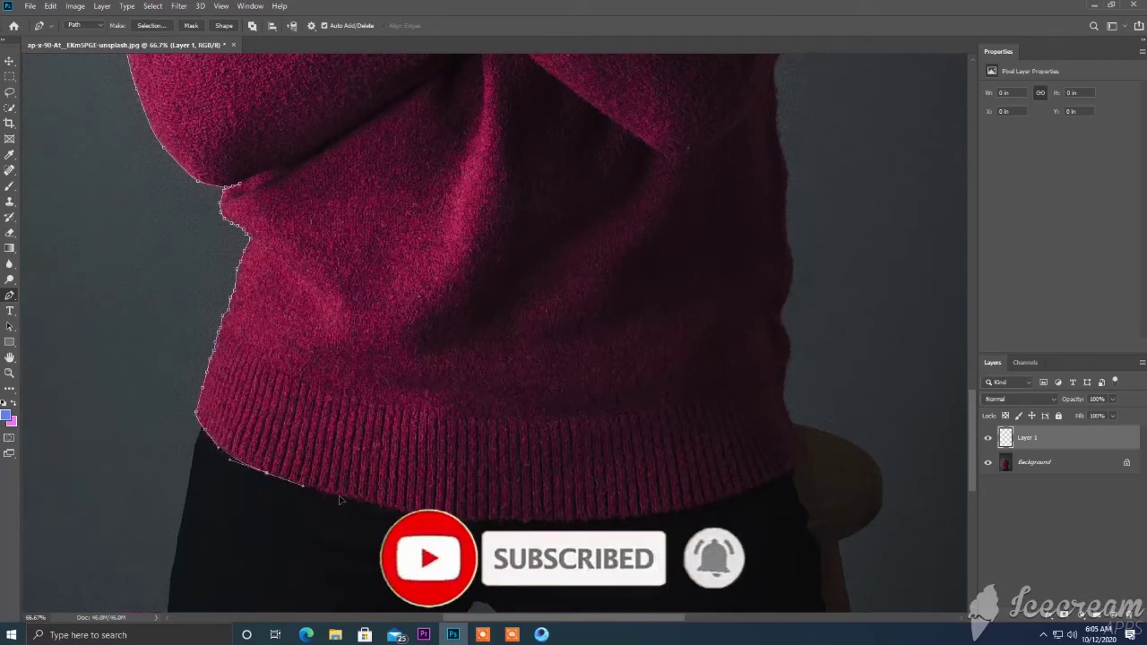
left_click(340, 496)
left_click(376, 506)
left_click(415, 517)
left_click(452, 520)
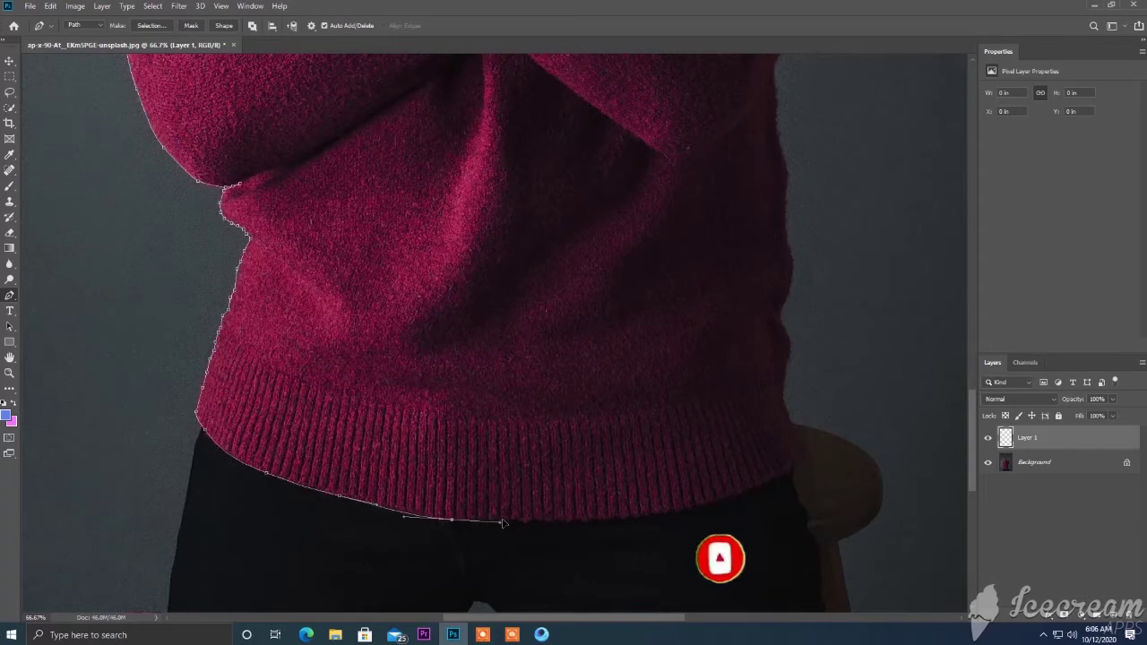
left_click(489, 521)
left_click(526, 522)
left_click(549, 522)
left_click(571, 522)
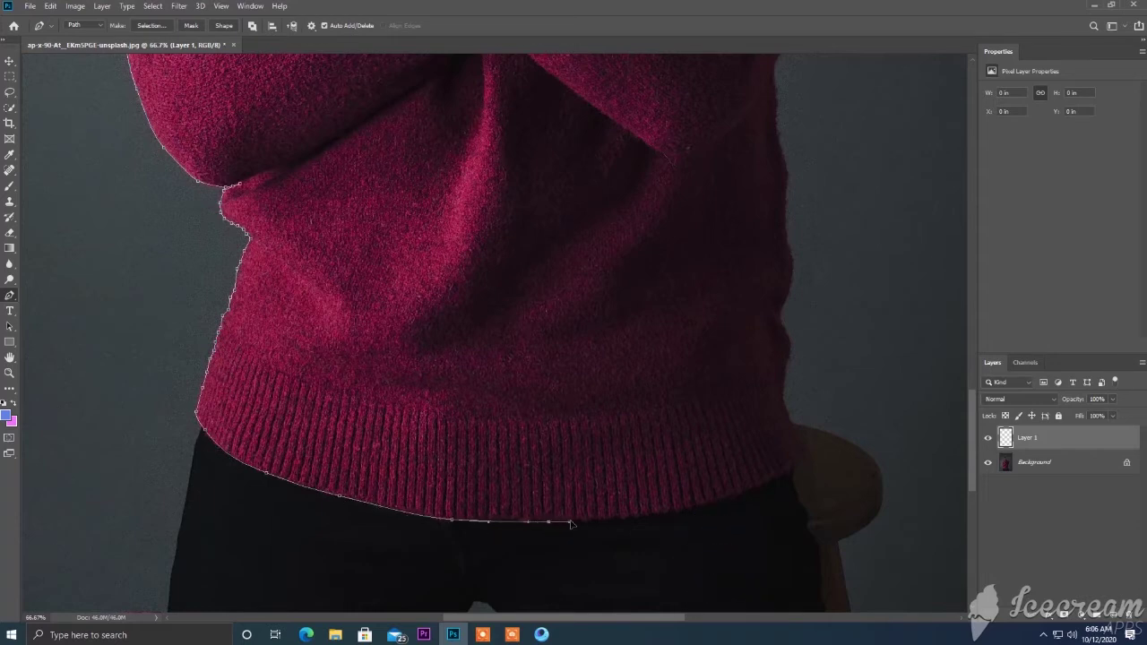
left_click(626, 518)
left_click(700, 509)
left_click(733, 497)
left_click(767, 487)
left_click(784, 476)
- Trace the path up the sweater's right edge toward the shoulder
left_click(808, 453)
left_click(793, 422)
left_click(787, 402)
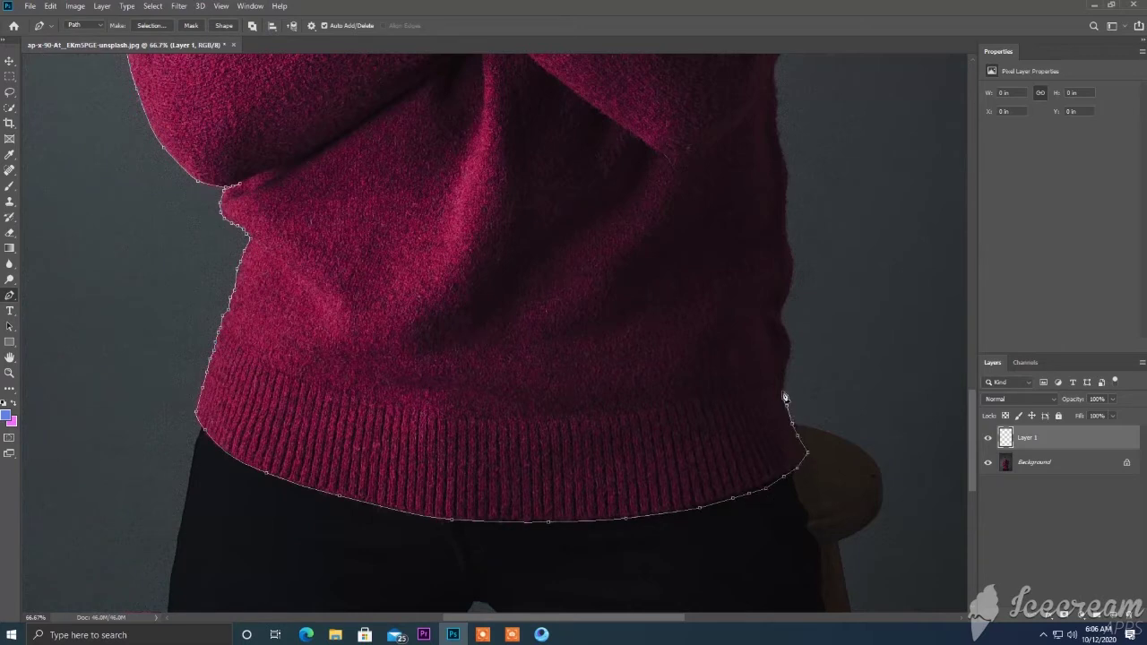
left_click(786, 372)
left_click(791, 345)
left_click(783, 328)
left_click(786, 304)
left_click(794, 266)
left_click(787, 231)
left_click(787, 199)
left_click(789, 177)
left_click(786, 157)
left_click(781, 137)
scroll(868, 344, "up", 5)
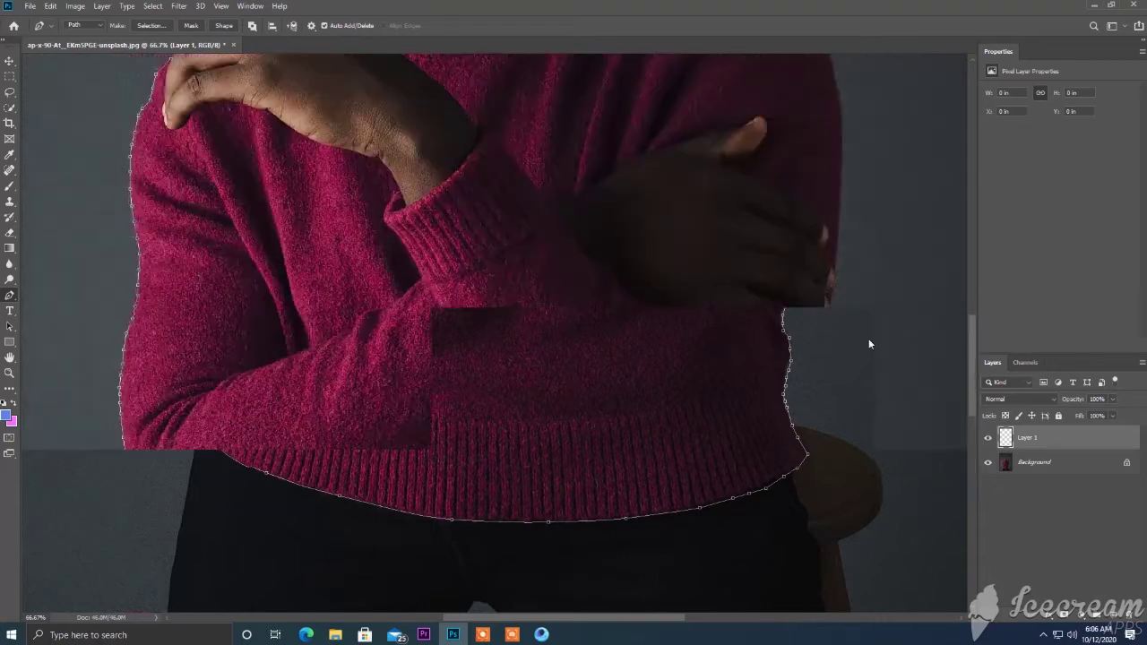
scroll(869, 343, "up", 3)
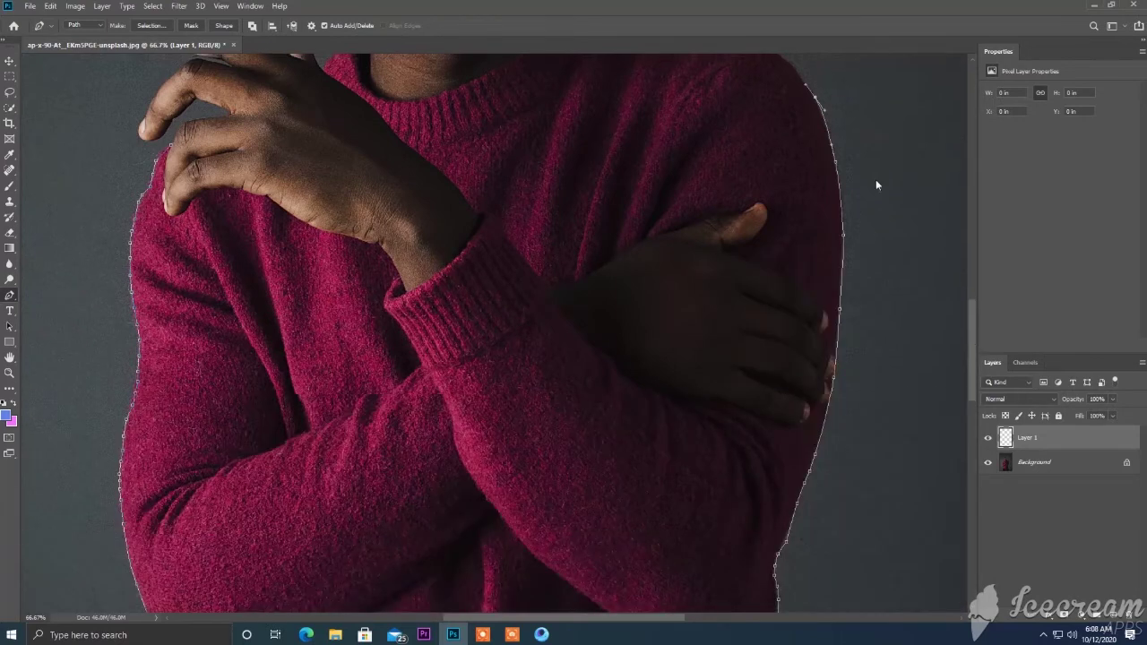
- Carry the path left over the right shoulder to a curved point at the neck
scroll(876, 182, "up", 5)
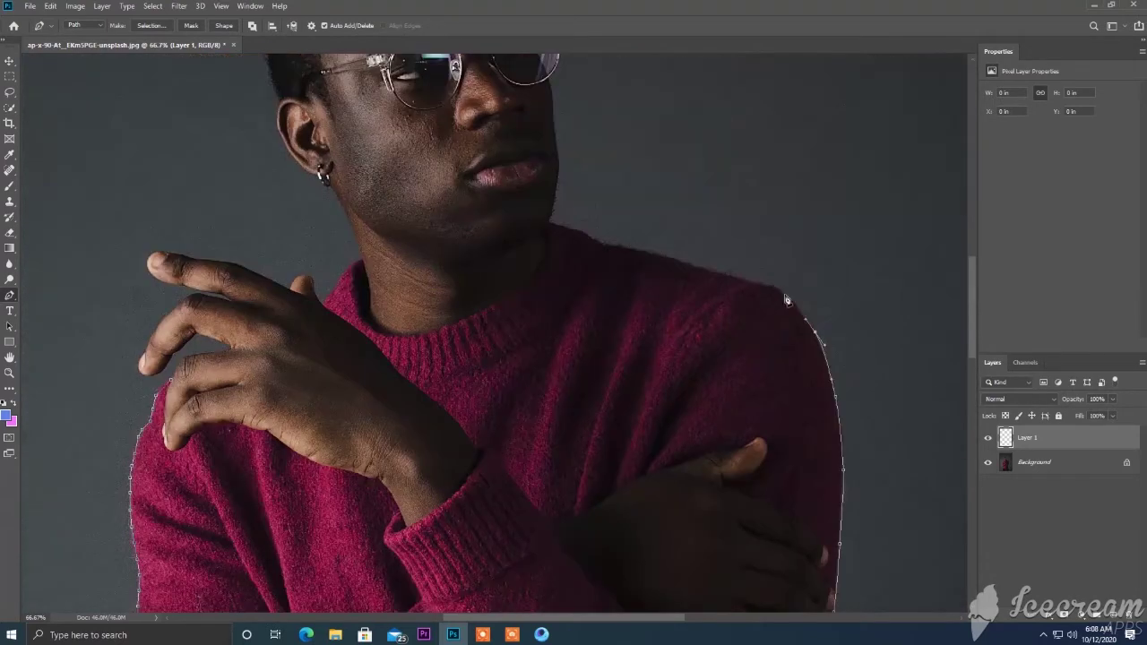
left_click(737, 280)
left_click(683, 264)
left_click(651, 254)
left_click(617, 246)
left_click(593, 240)
left_click(586, 234)
left_click_drag(547, 231, 540, 270)
- Trace around the neckline, up the neck and down the left shoulder edge
left_click(545, 259)
left_click(525, 282)
left_click(499, 303)
left_click(469, 322)
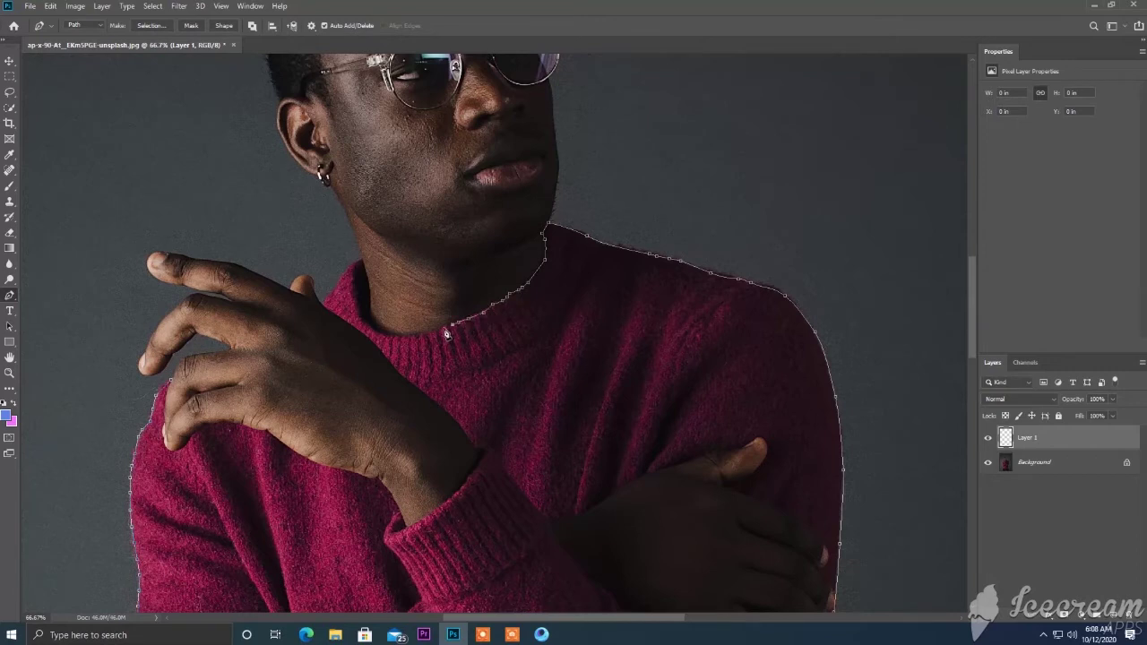
left_click(432, 332)
left_click(396, 337)
left_click(363, 315)
left_click(357, 282)
left_click(351, 272)
left_click(335, 292)
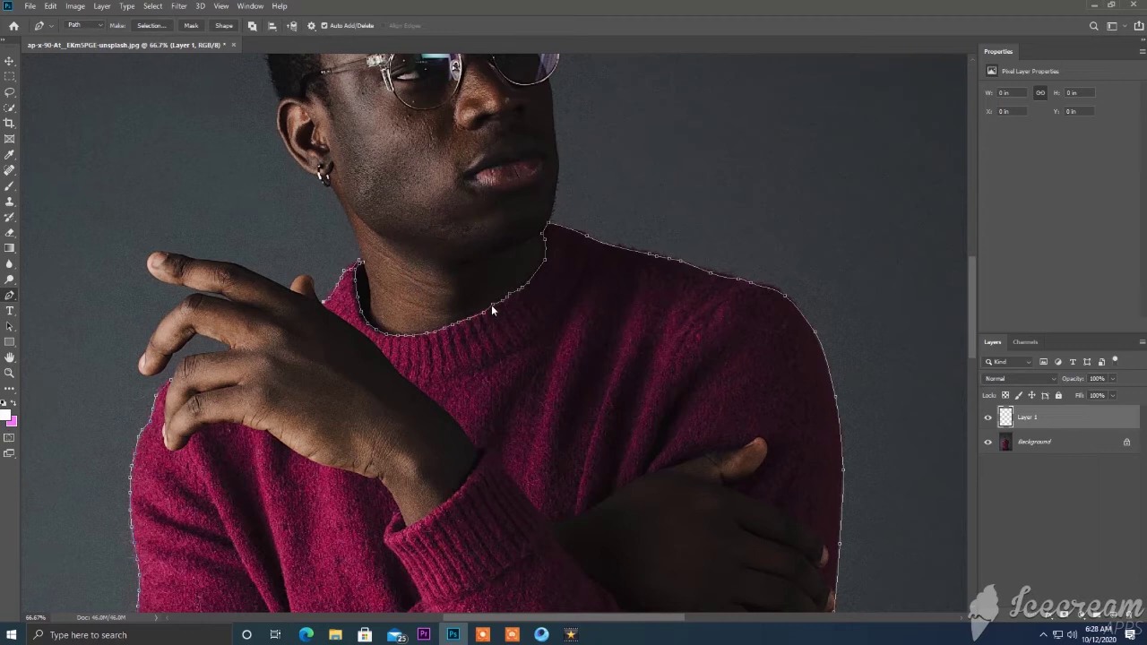
- Stroke the sweater path with the white Brush on Layer 1
right_click(492, 305)
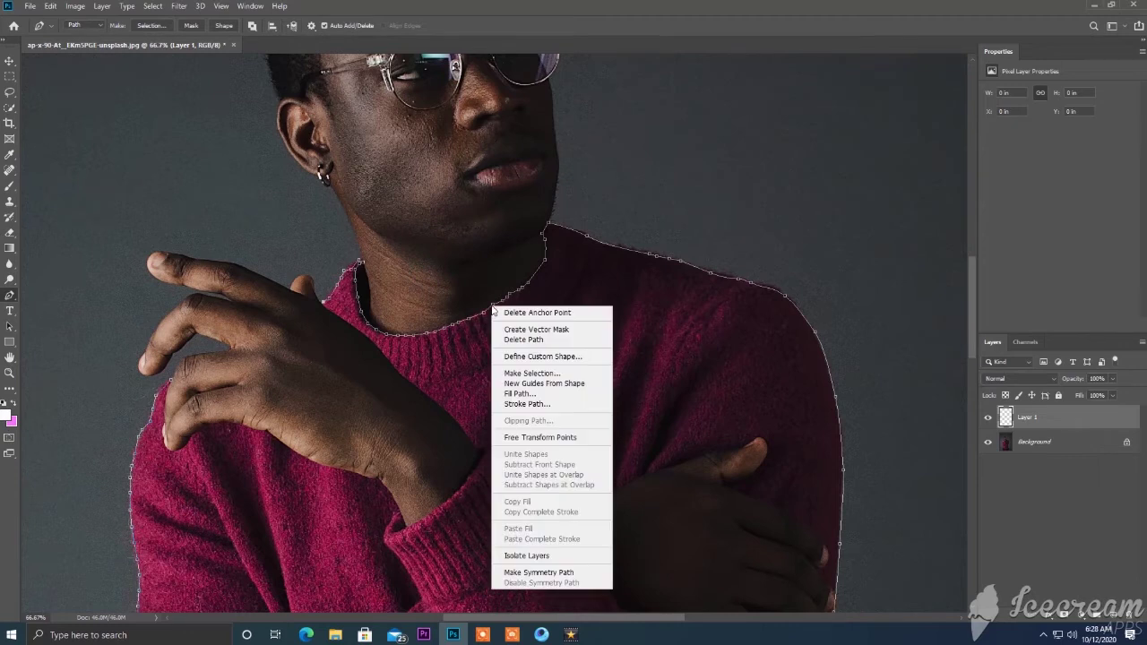
left_click(565, 405)
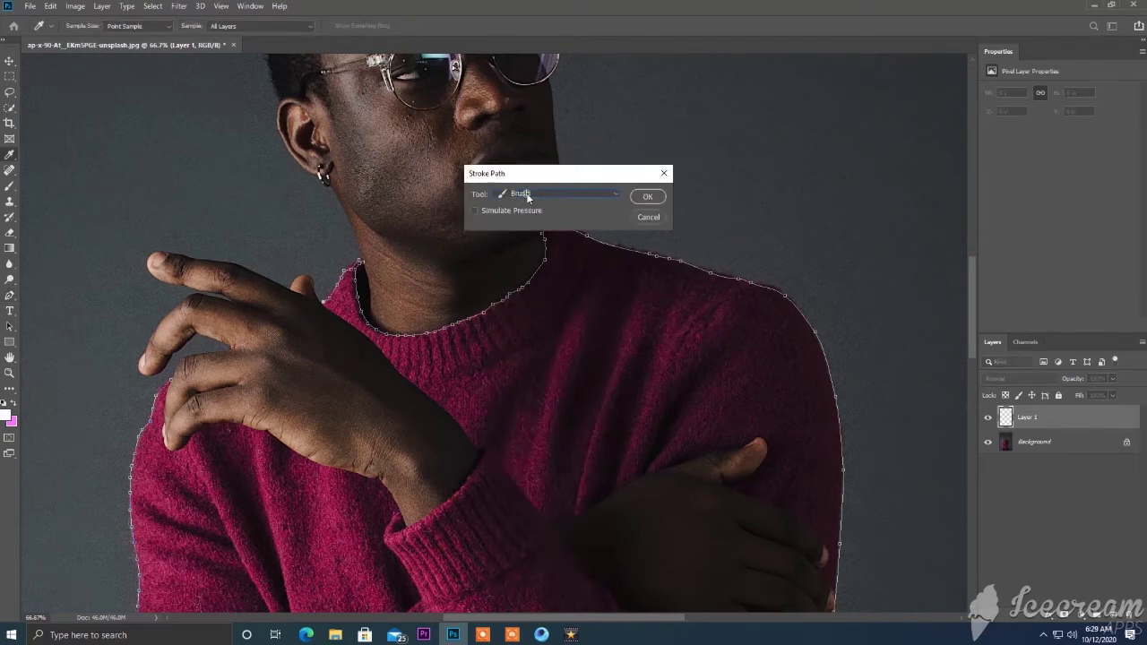
left_click(531, 194)
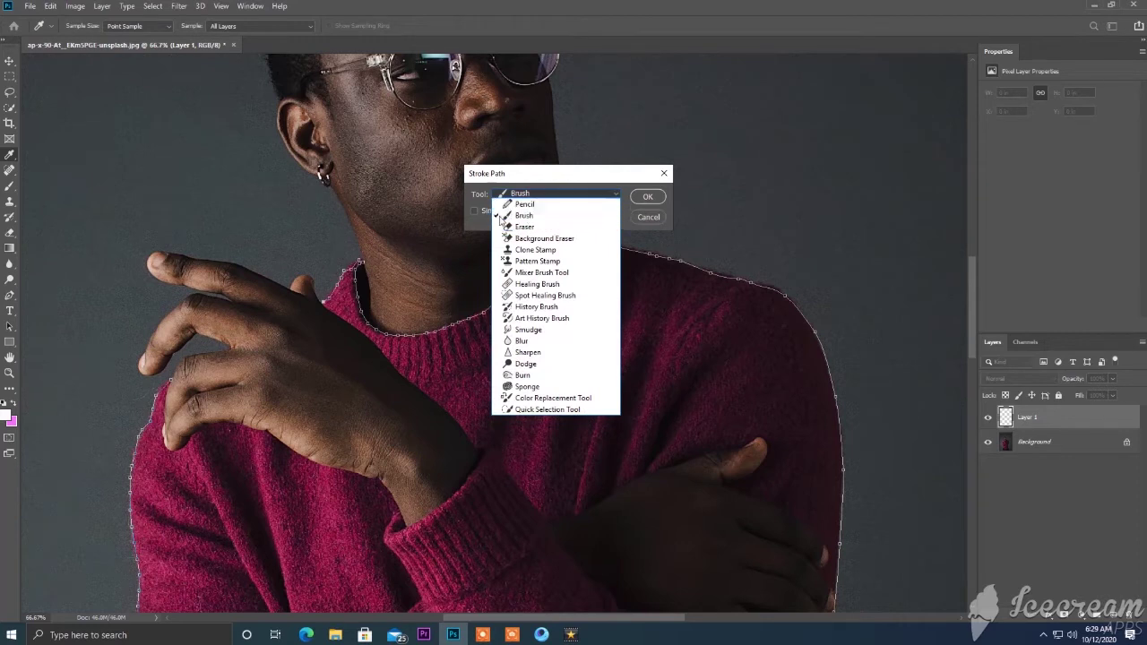
left_click(527, 216)
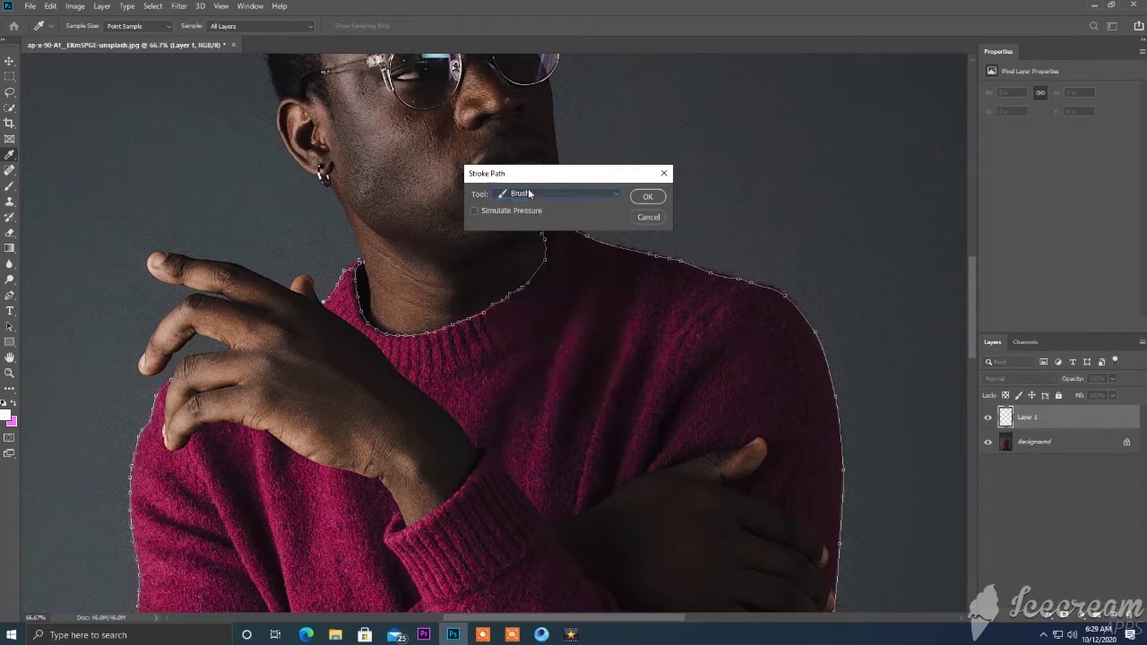
left_click(644, 199)
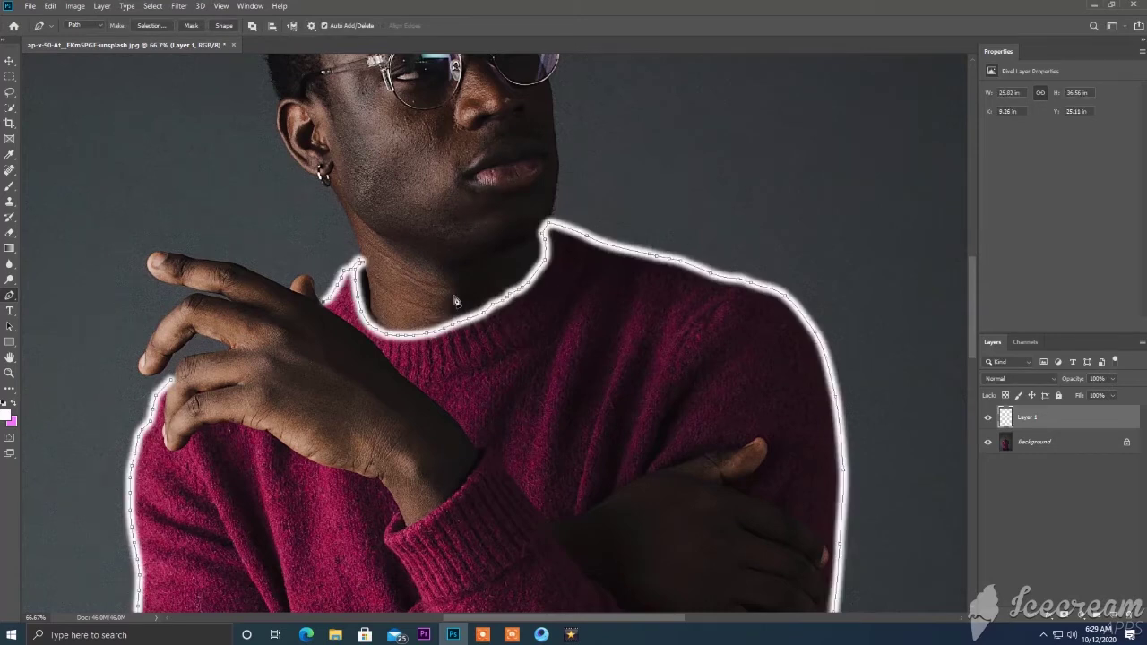
- Delete the Pen path, keeping the white stroke, and zoom out
right_click(492, 306)
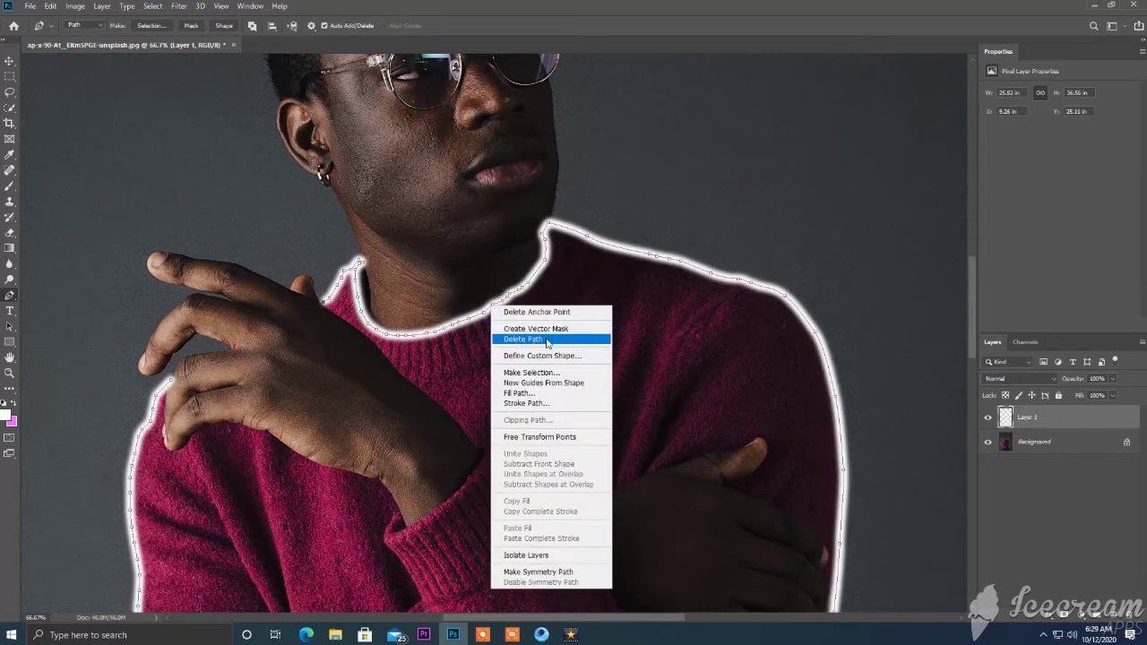
left_click(548, 339)
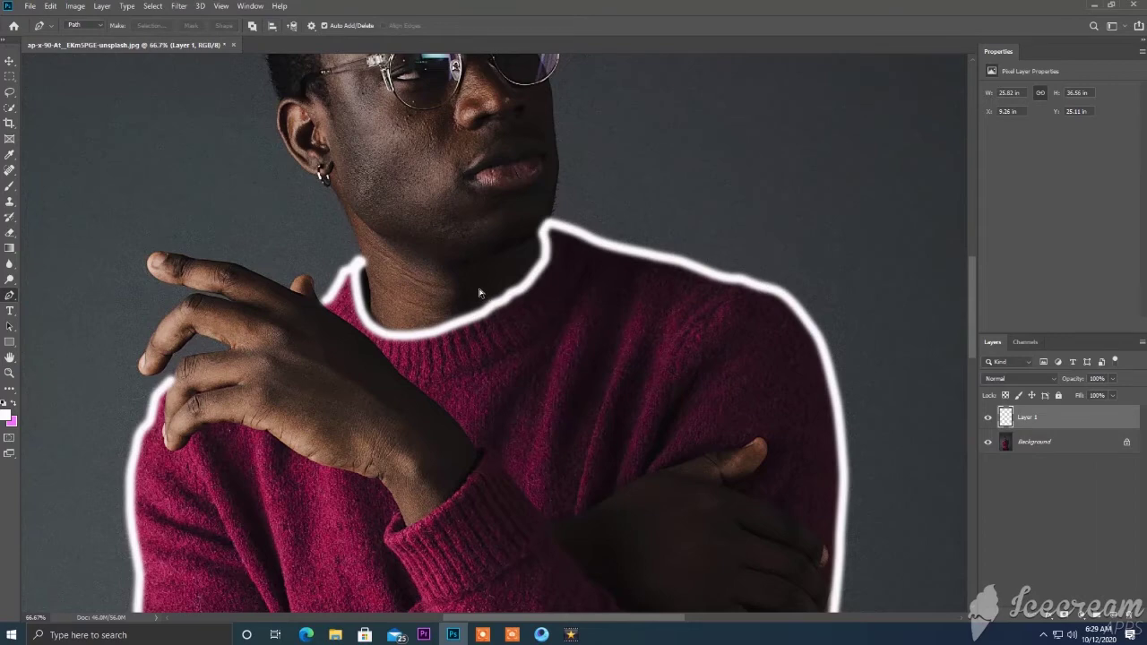
key("ctrl+minus")
key("ctrl+minus")
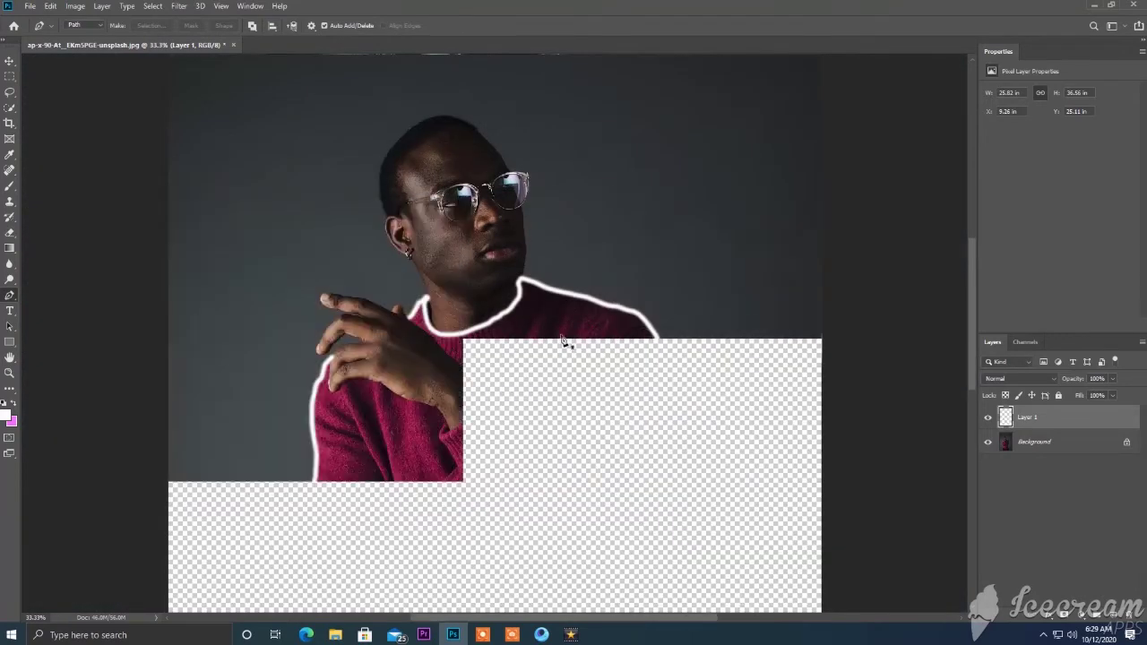
- Add Layer 2 above Layer 1 with Linear Dodge (Add) blending
left_click(12, 186)
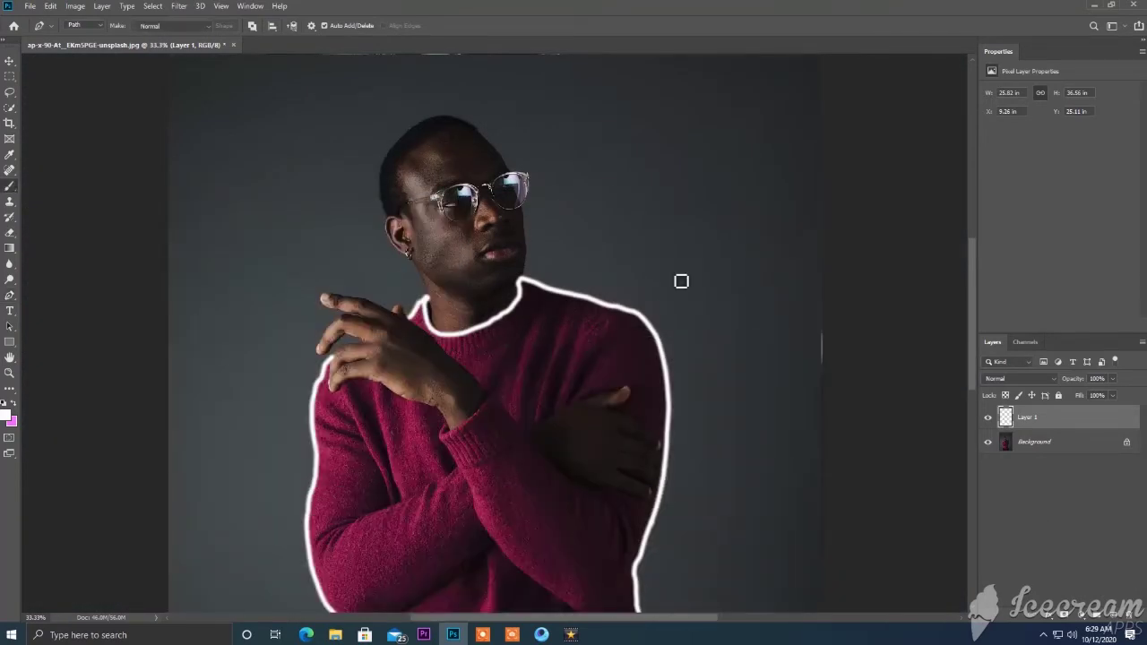
left_click(1108, 618)
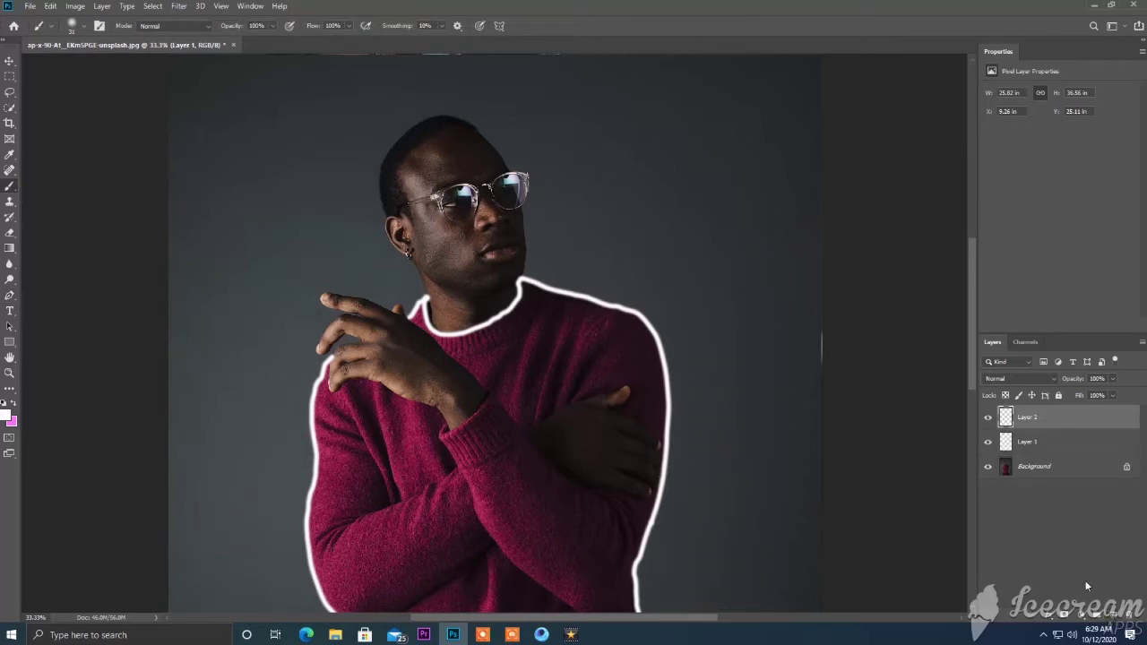
left_click(1010, 379)
left_click(1022, 441)
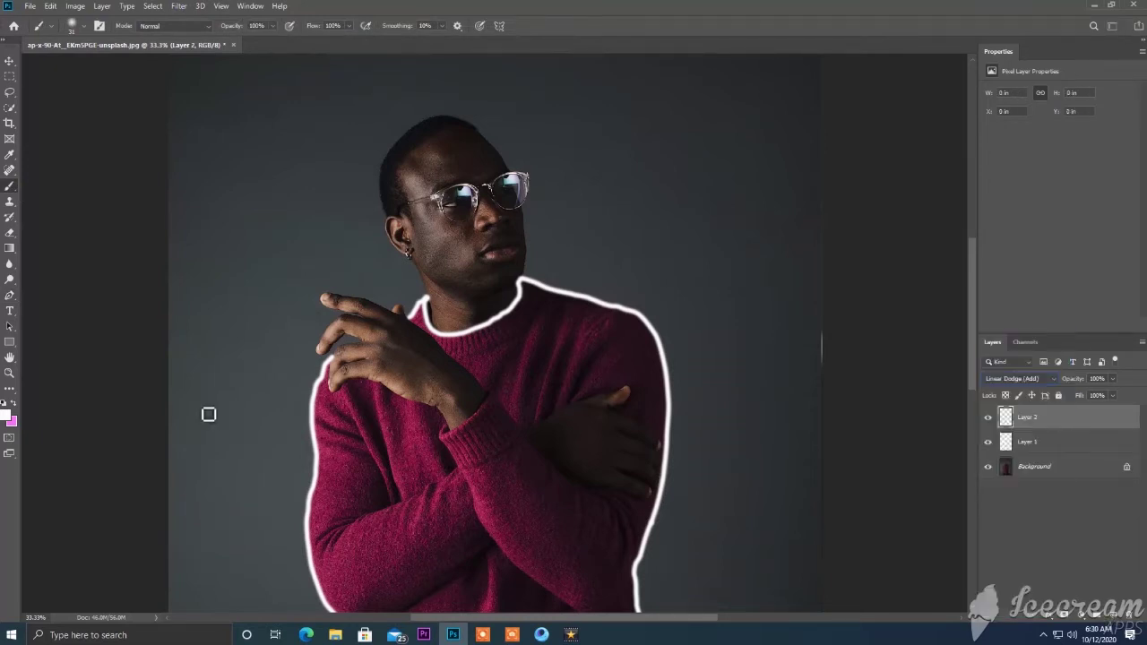
- Set the foreground colour to pink #e57cee
left_click(7, 413)
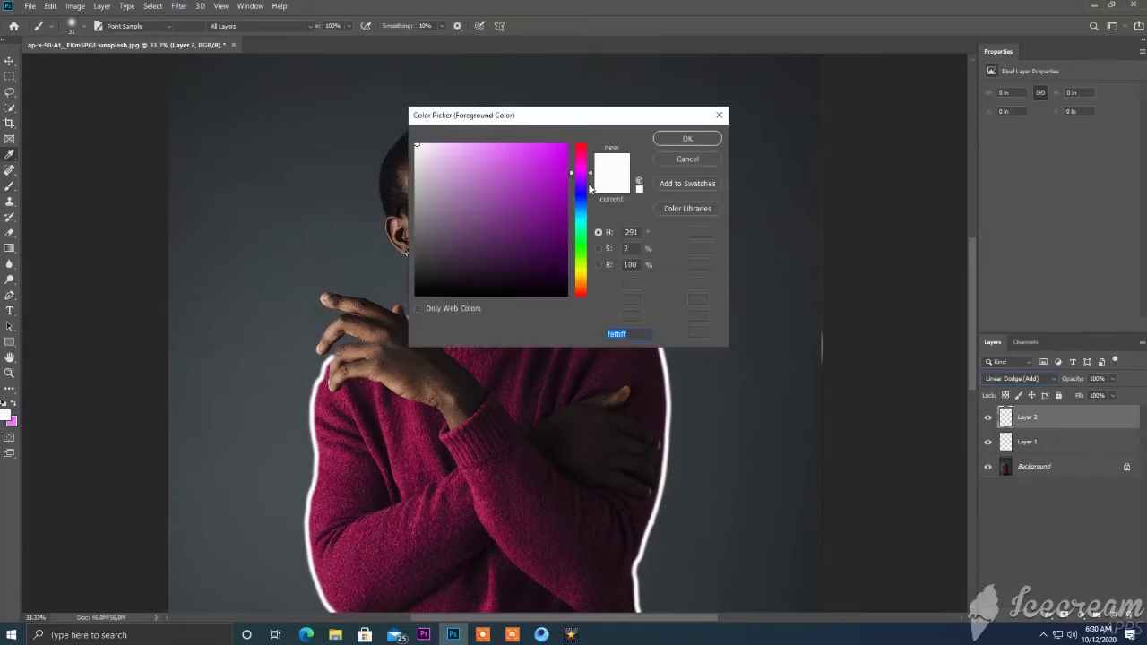
left_click(487, 153)
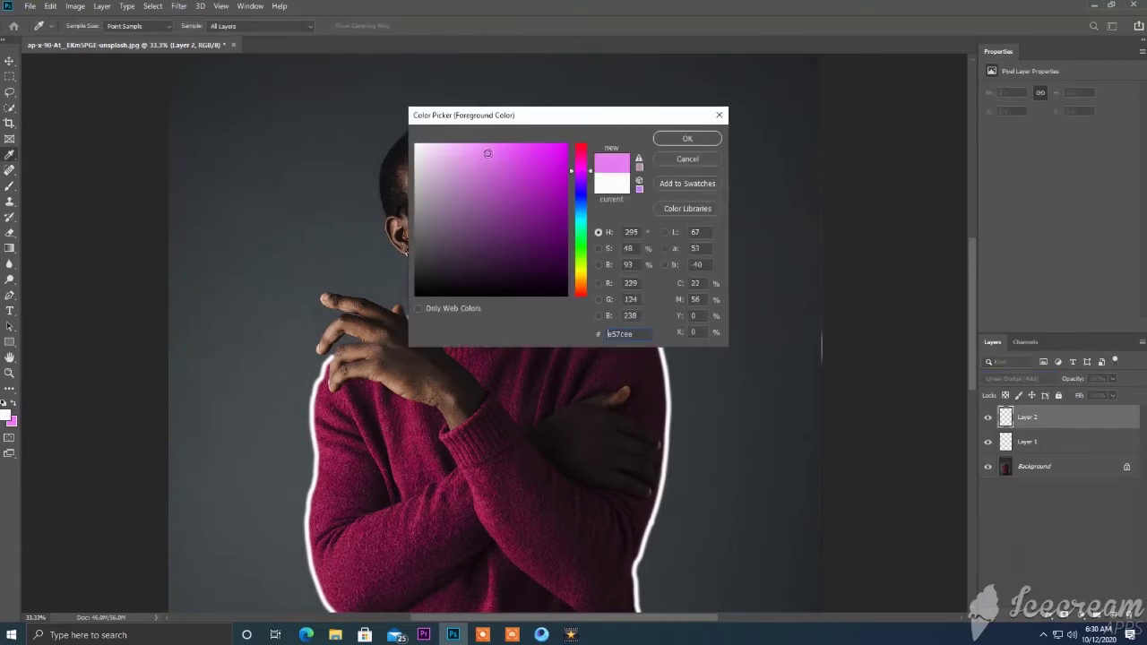
left_click(686, 139)
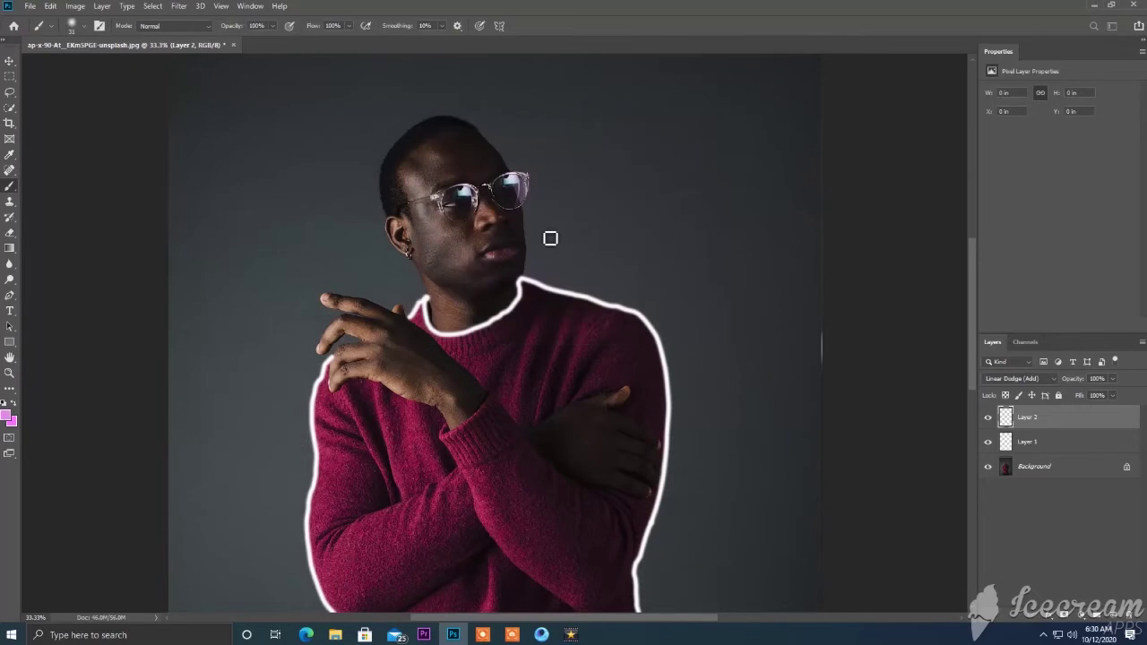
- Zoom to 66.7% and choose a soft round brush at 45 px
key("ctrl+plus")
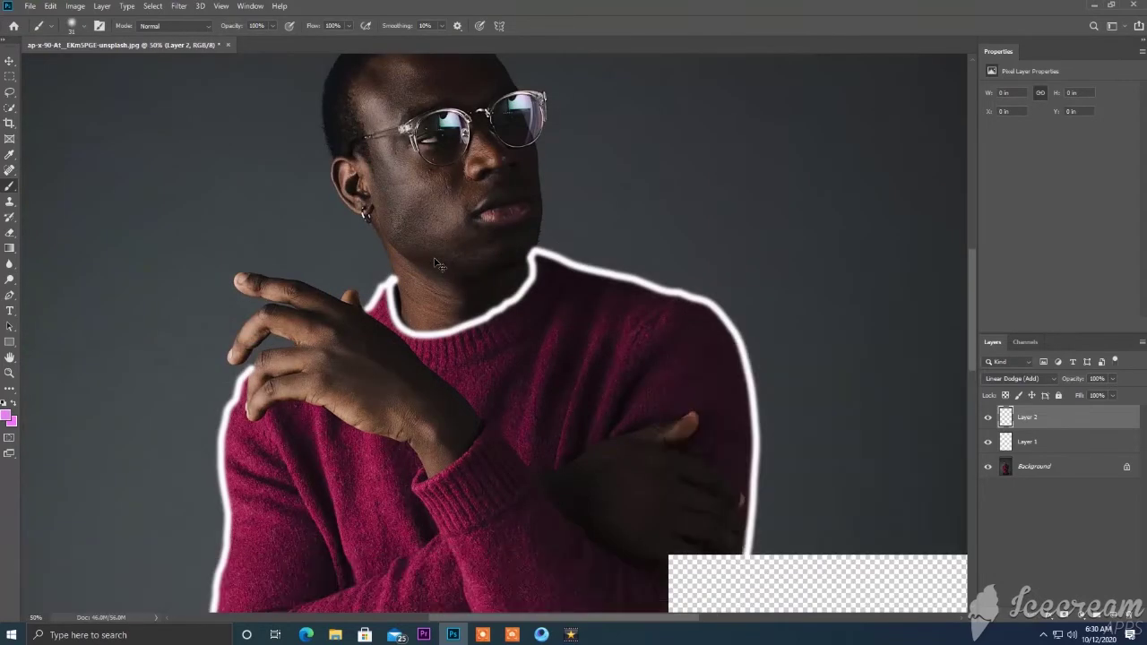
key("ctrl+plus")
right_click(574, 304)
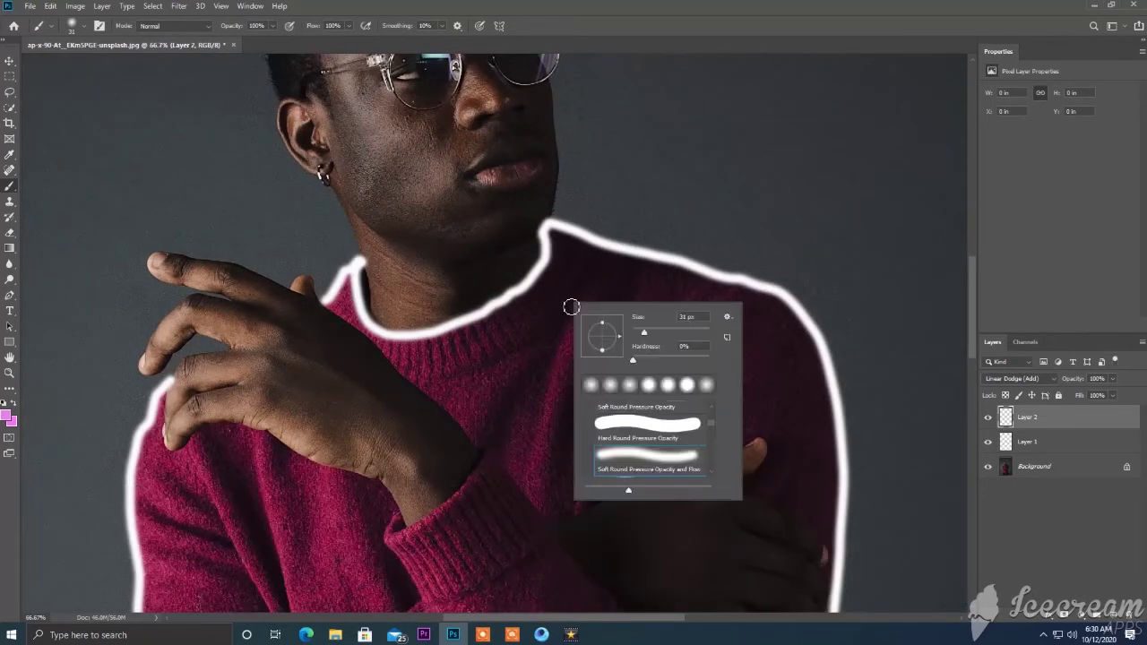
left_click_drag(645, 333, 661, 333)
left_click(590, 385)
left_click(579, 234)
- Paint pink glow along the right shoulder, right side, neckline and left shoulder
mouse_move(579, 234)
left_mouse_down()
mouse_move(769, 288)
mouse_move(814, 331)
mouse_move(849, 475)
left_mouse_up()
left_click_drag(823, 348, 839, 451)
mouse_move(835, 536)
left_mouse_down()
mouse_move(844, 539)
mouse_move(838, 415)
mouse_move(554, 224)
mouse_move(551, 233)
left_mouse_up()
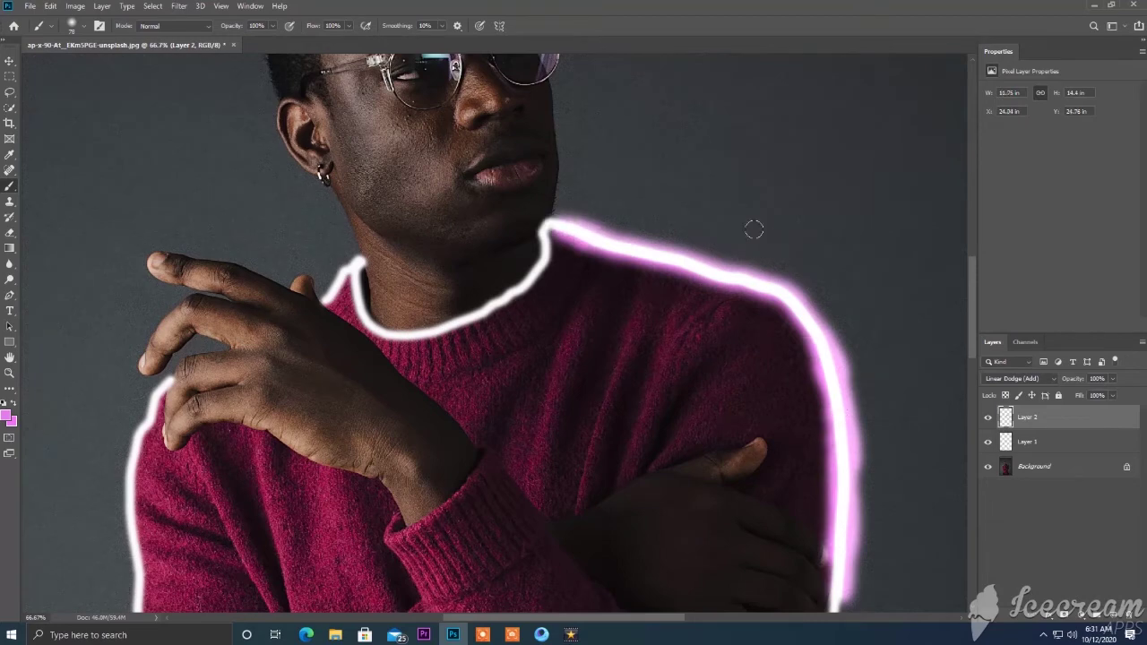
mouse_move(347, 262)
left_mouse_down()
mouse_move(357, 258)
mouse_move(326, 291)
mouse_move(412, 338)
mouse_move(498, 310)
mouse_move(548, 223)
mouse_move(432, 324)
mouse_move(394, 334)
mouse_move(362, 313)
mouse_move(367, 296)
left_mouse_up()
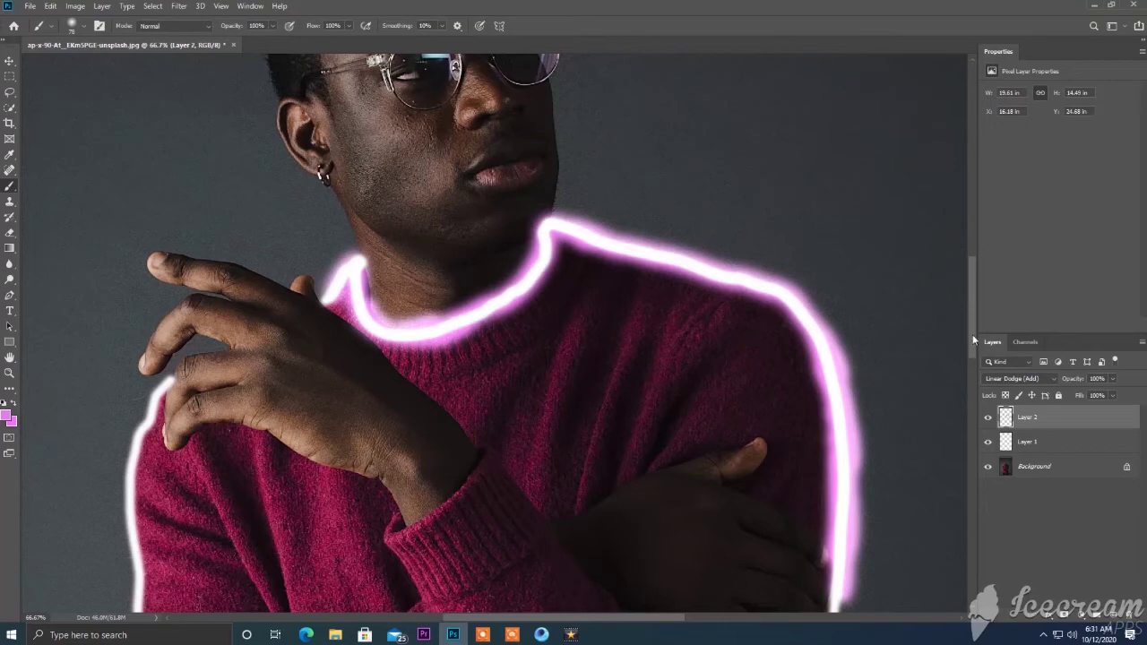
mouse_move(158, 384)
left_mouse_down()
mouse_move(134, 448)
mouse_move(134, 606)
left_mouse_up()
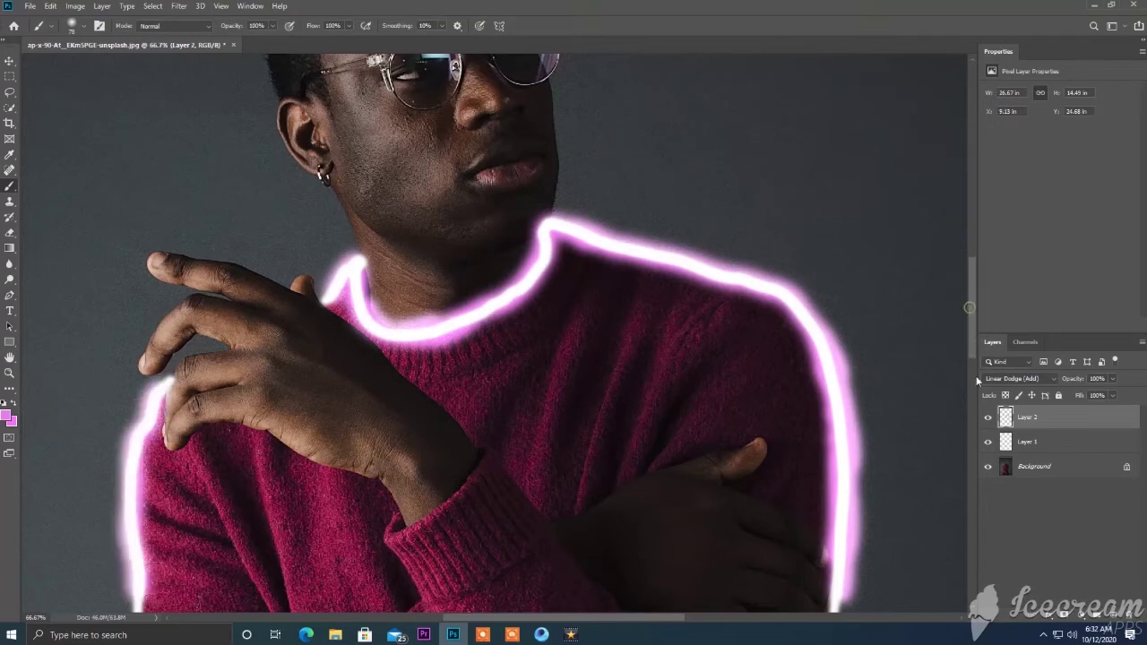
- Add more glow along the left arm, right edge and lower-left sweater edge
scroll(243, 184, "down", 5)
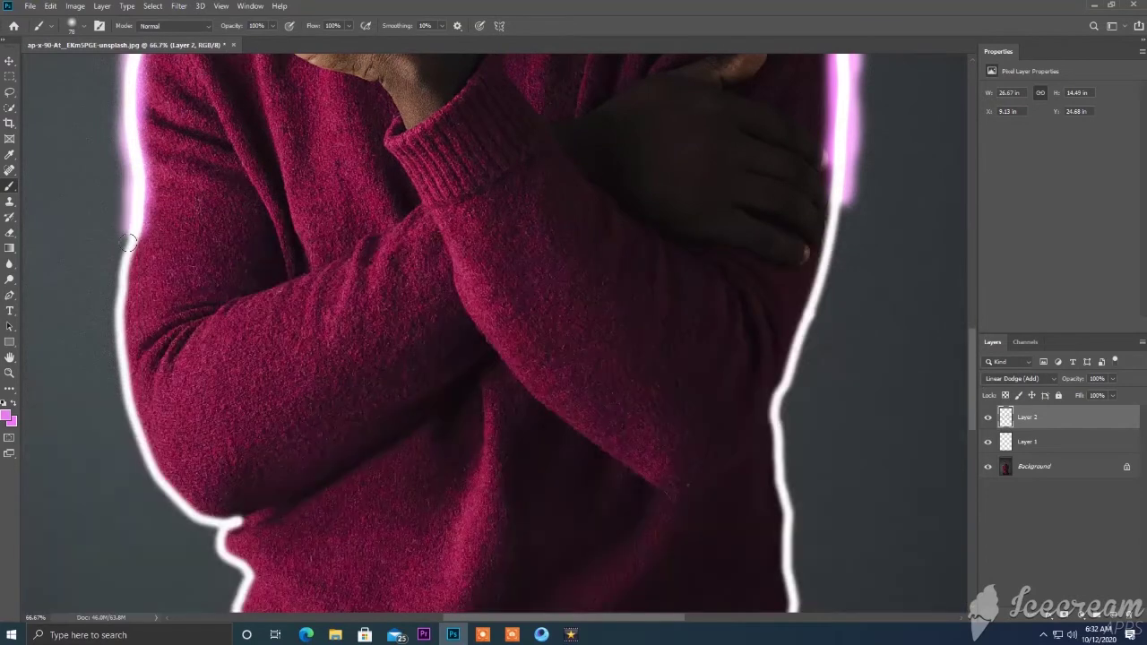
left_click_drag(130, 242, 120, 417)
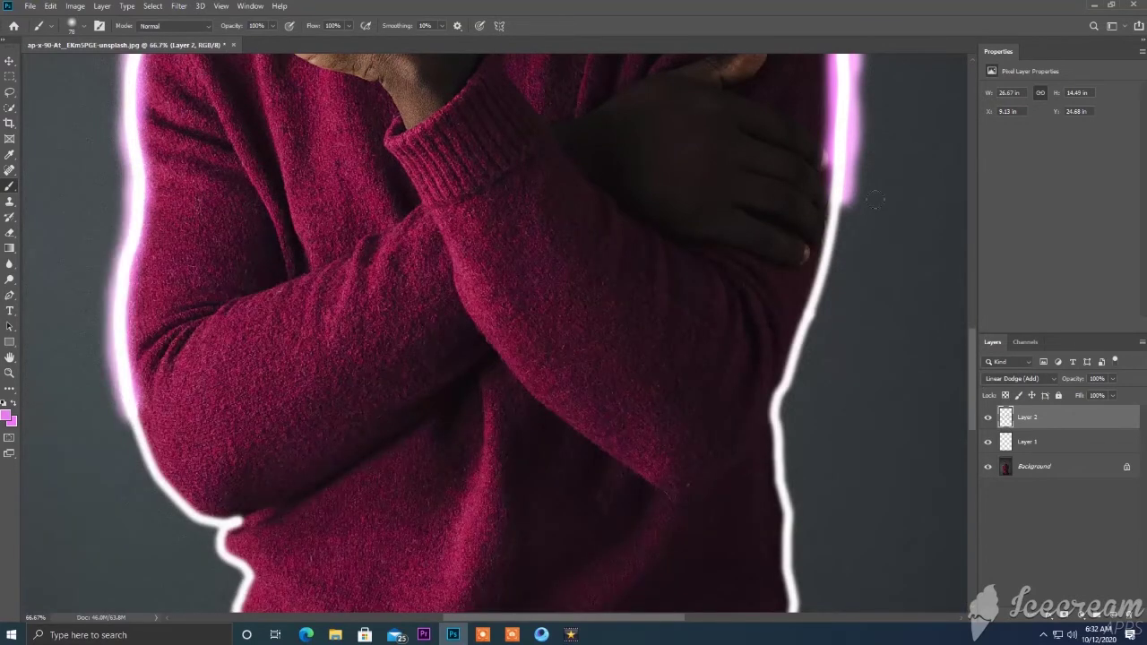
left_click_drag(841, 184, 768, 398)
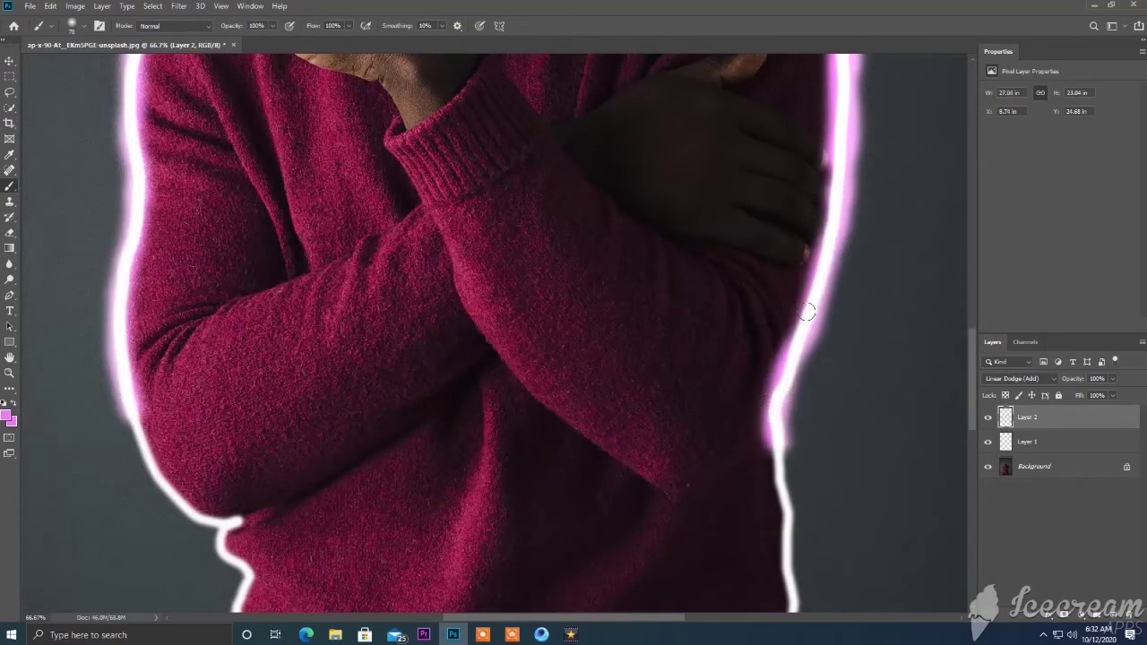
mouse_move(807, 312)
left_mouse_down()
mouse_move(774, 438)
mouse_move(790, 611)
left_mouse_up()
left_click_drag(783, 375, 776, 430)
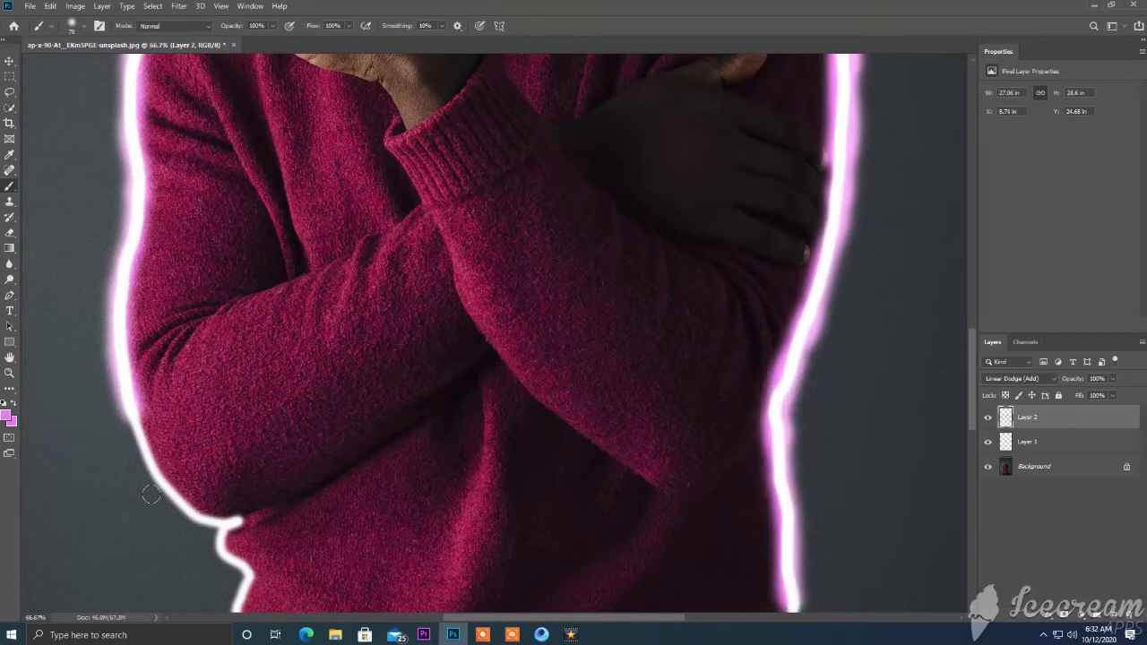
mouse_move(126, 403)
left_mouse_down()
mouse_move(142, 456)
mouse_move(224, 555)
mouse_move(238, 608)
left_mouse_up()
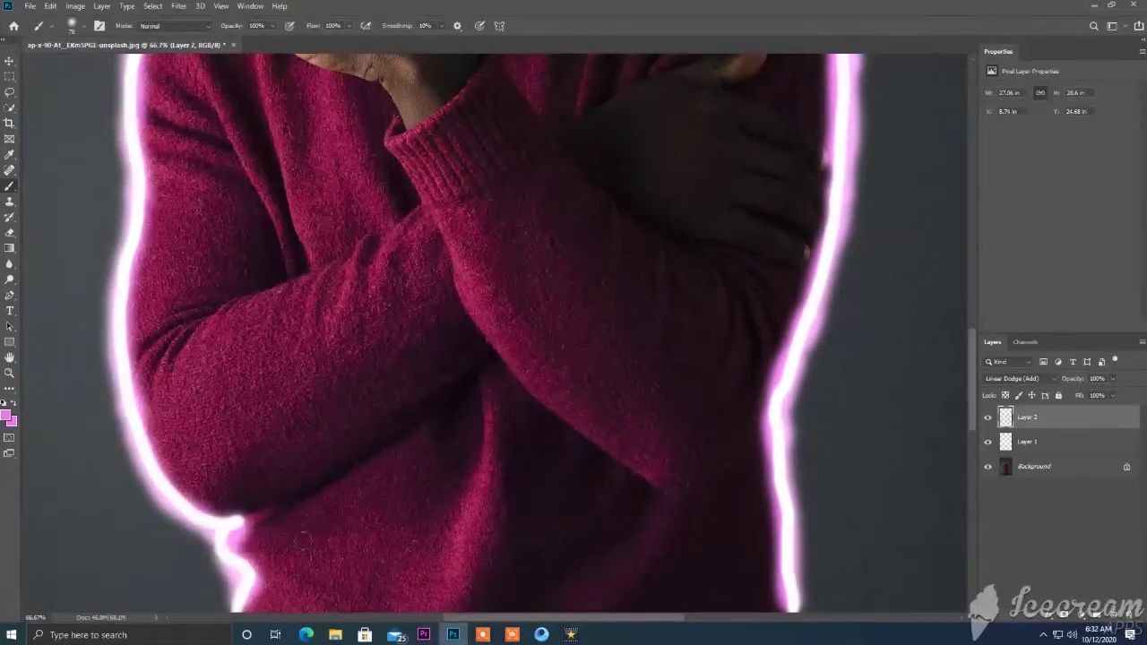
scroll(220, 427, "down", 5)
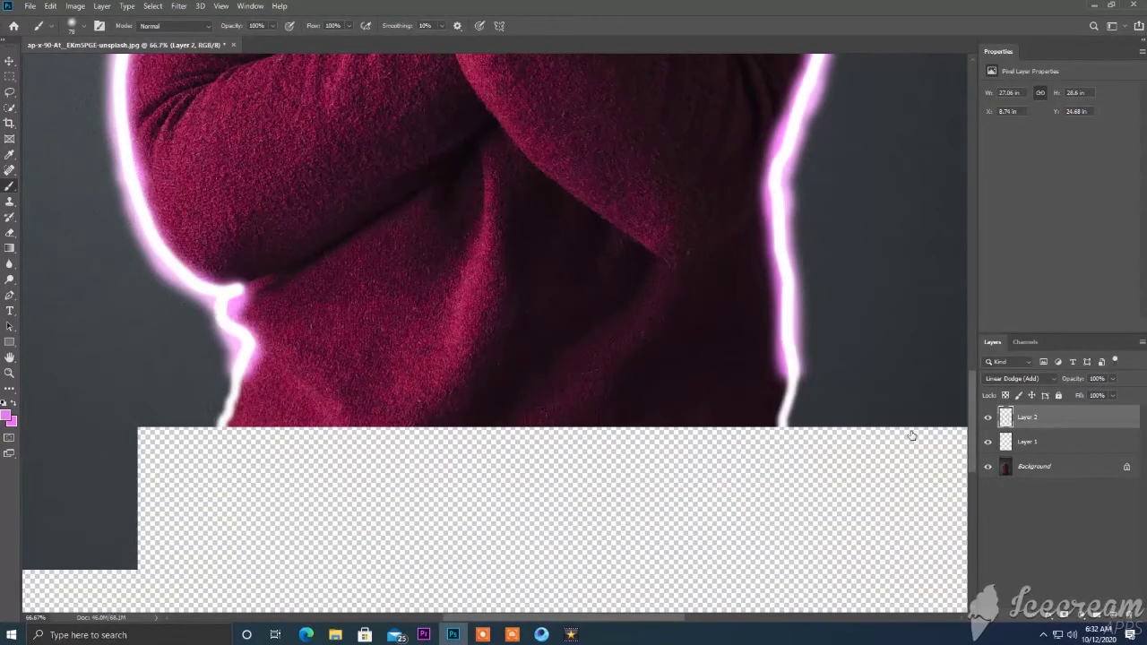
left_click_drag(219, 427, 190, 524)
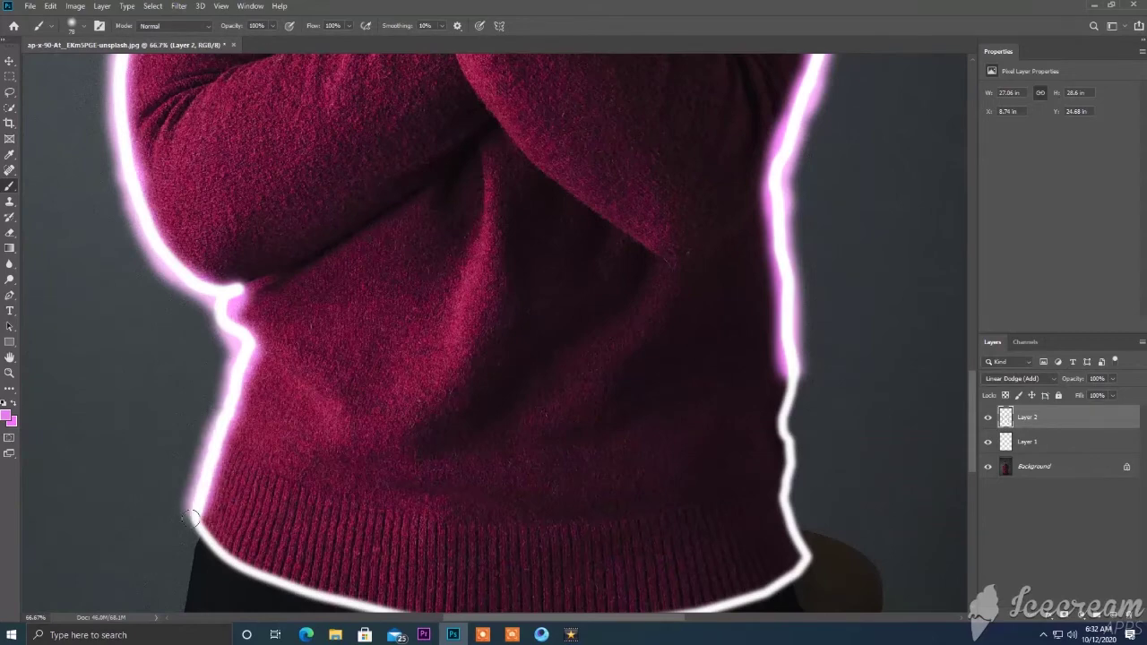
left_click_drag(791, 363, 782, 499)
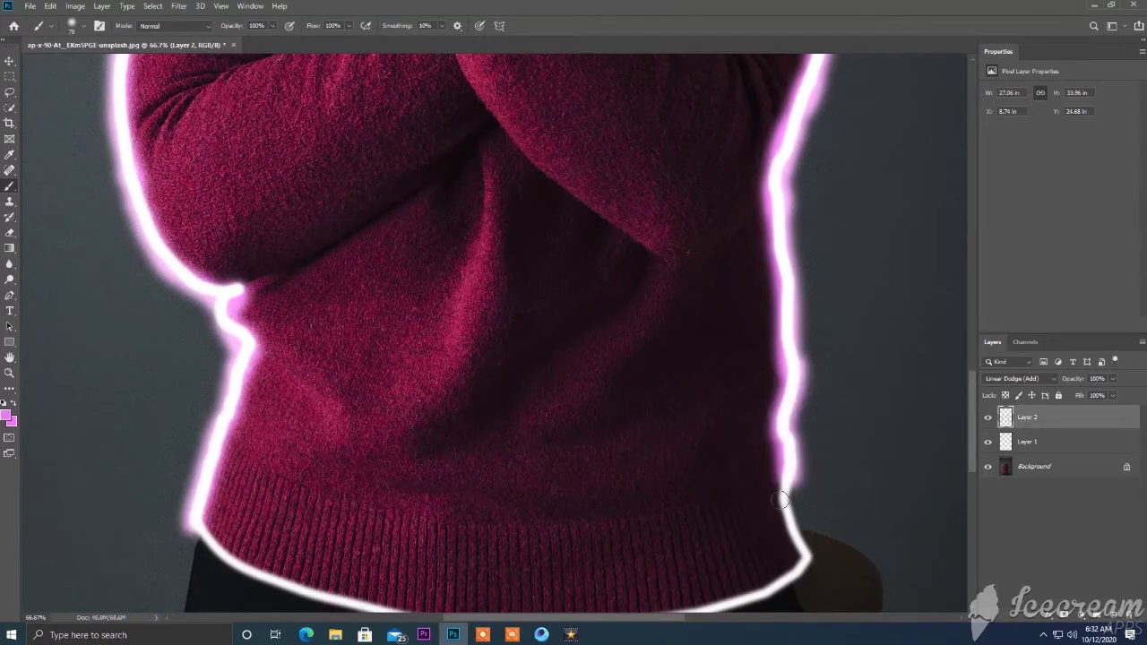
scroll(677, 480, "down", 5)
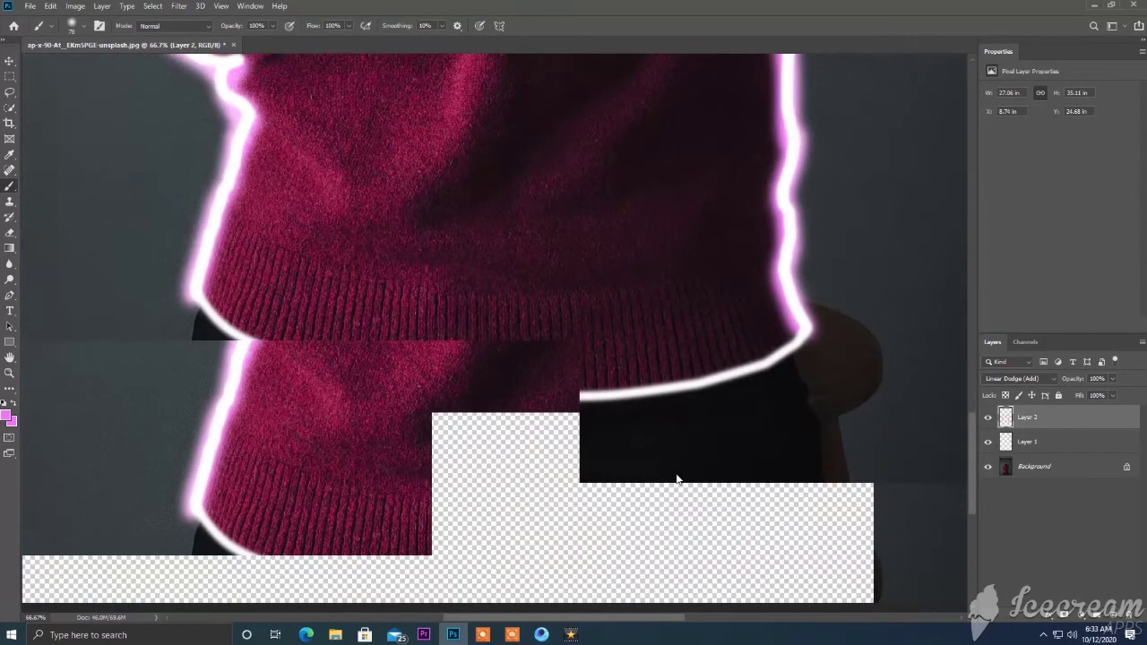
mouse_move(260, 285)
left_mouse_down()
mouse_move(269, 356)
mouse_move(444, 403)
left_mouse_up()
- Lower brush opacity to 10% and paint glow along the neckline and hand edge
key("1")
scroll(300, 283, "up", 10)
right_click(300, 282)
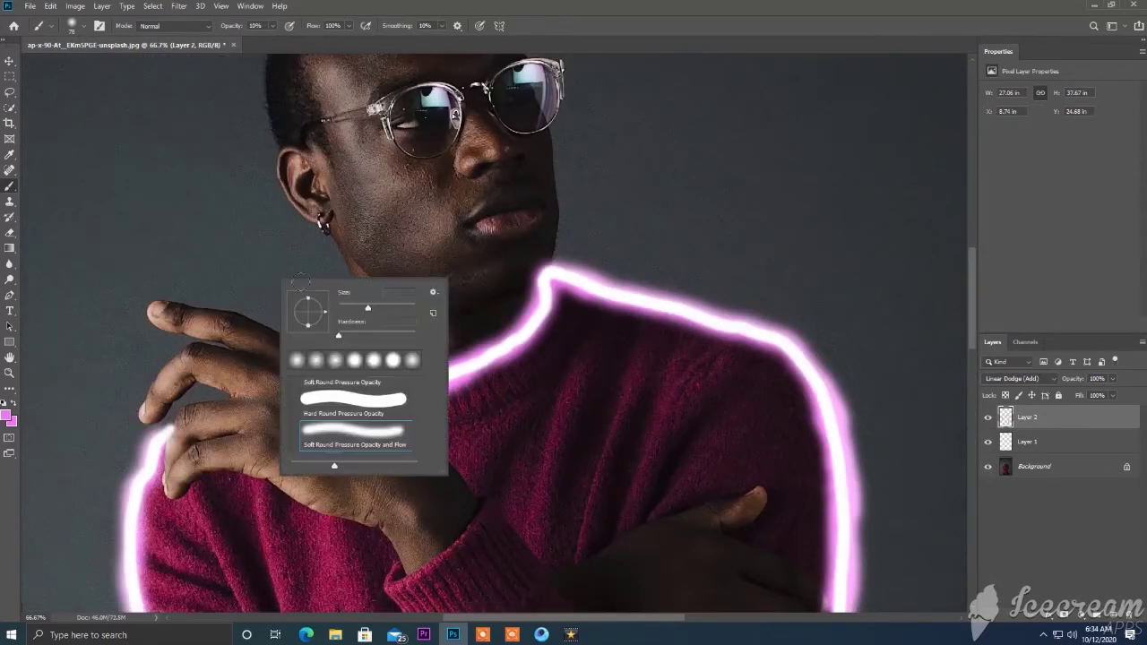
right_click(276, 245)
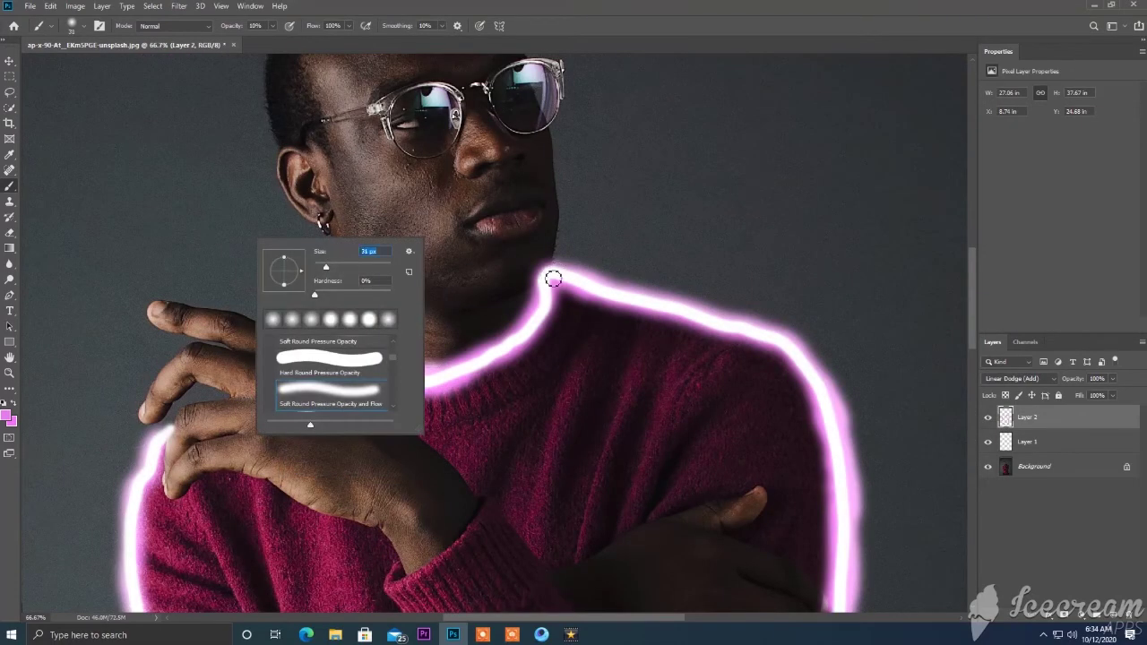
key("Return")
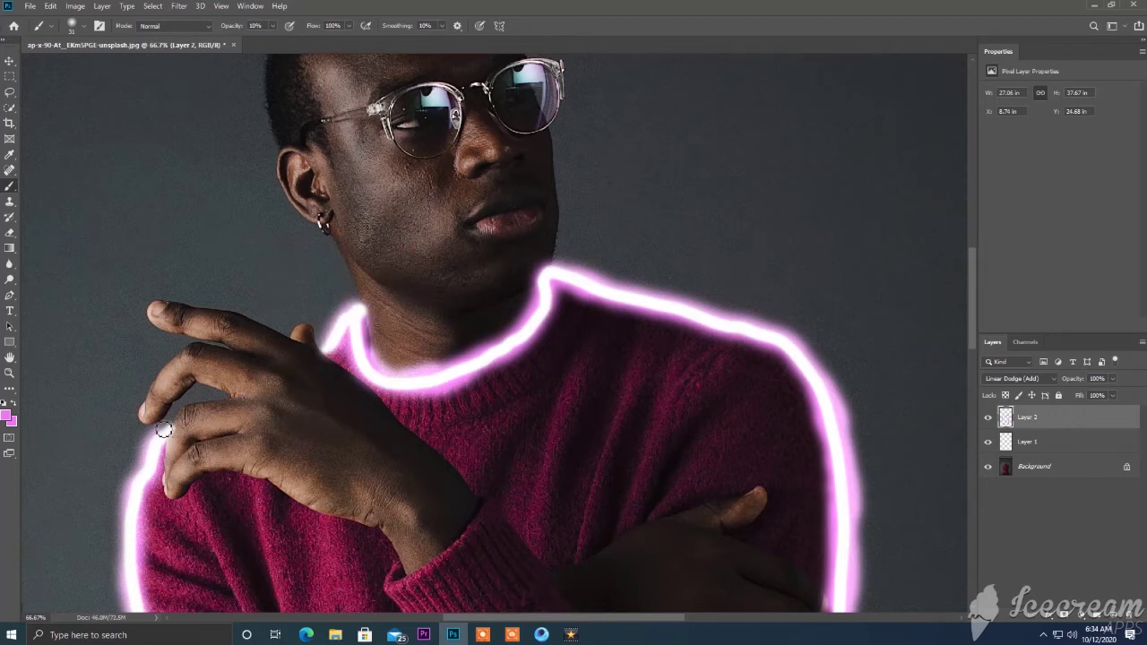
left_click_drag(164, 431, 175, 421)
- Enlarge the brush from 31 to 78 px and select Layer 2
right_click(468, 358)
left_click_drag(549, 385, 568, 275)
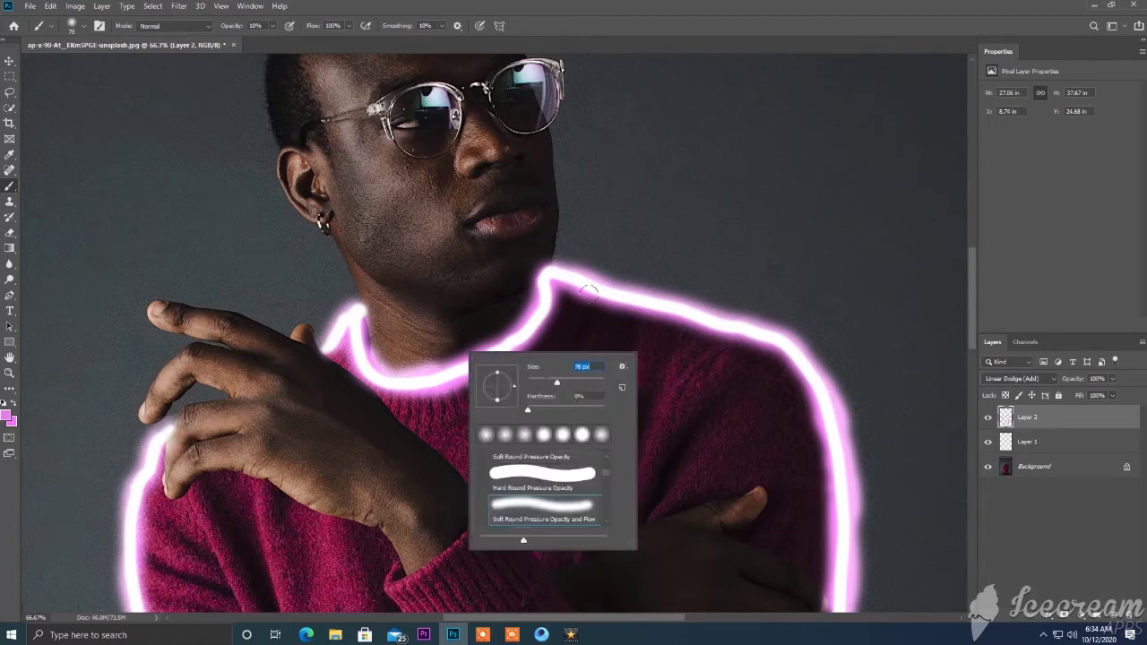
key("Return")
left_click(1045, 420, "ctrl")
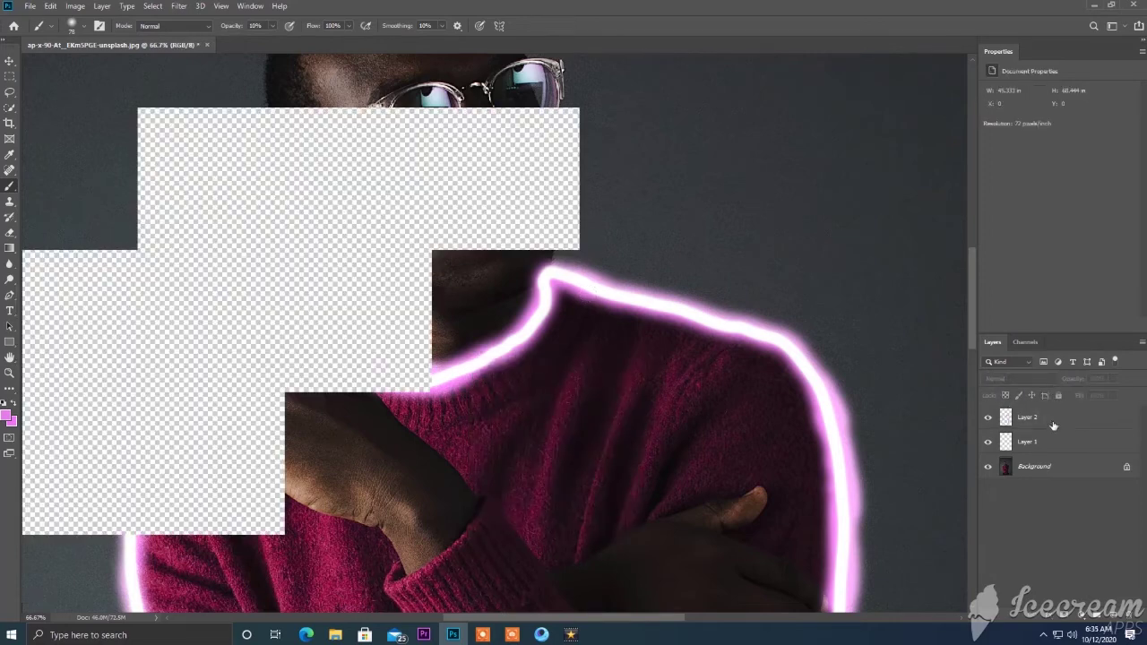
left_click(1030, 423)
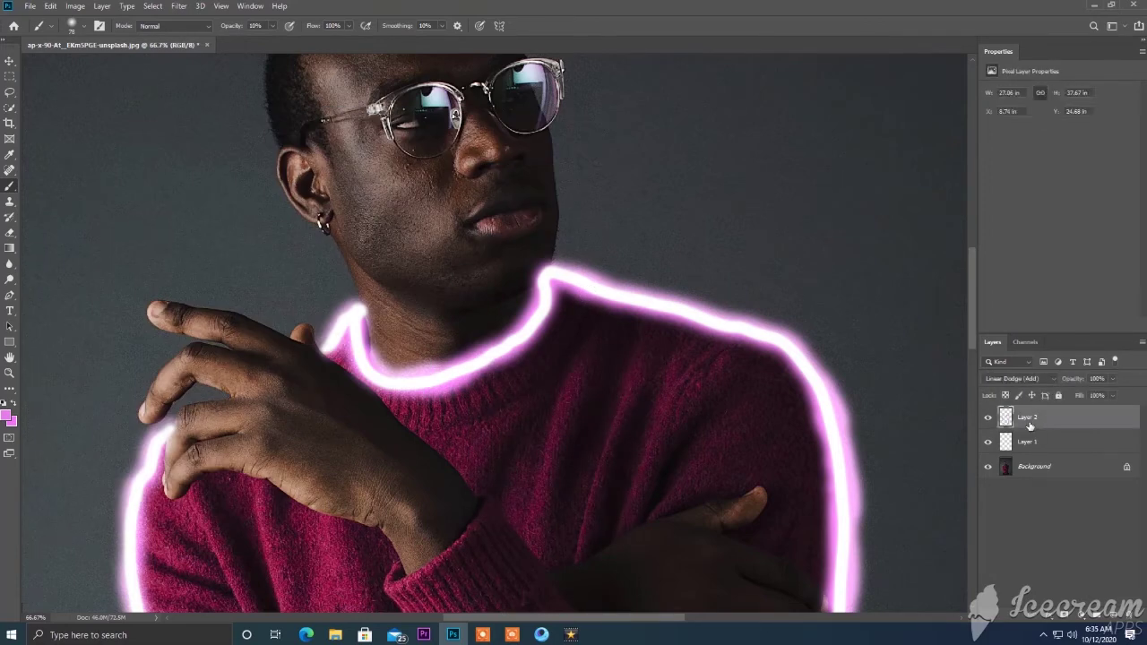
- Soften the neon outline glow with a 48.4-pixel Gaussian Blur
left_click(179, 7)
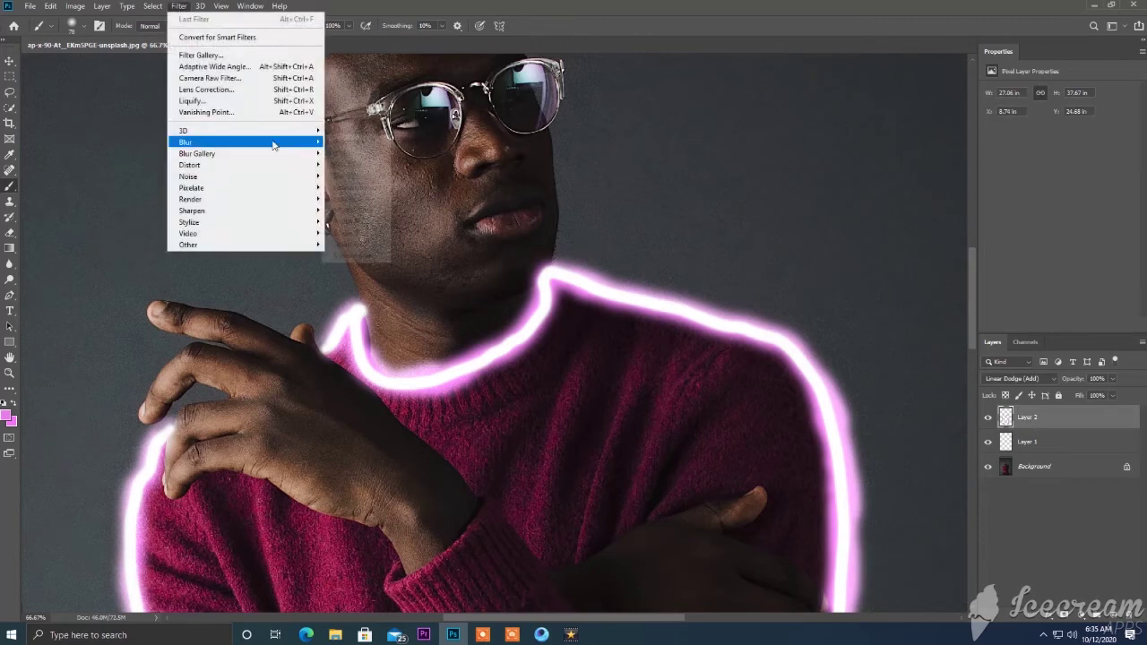
left_click(359, 187)
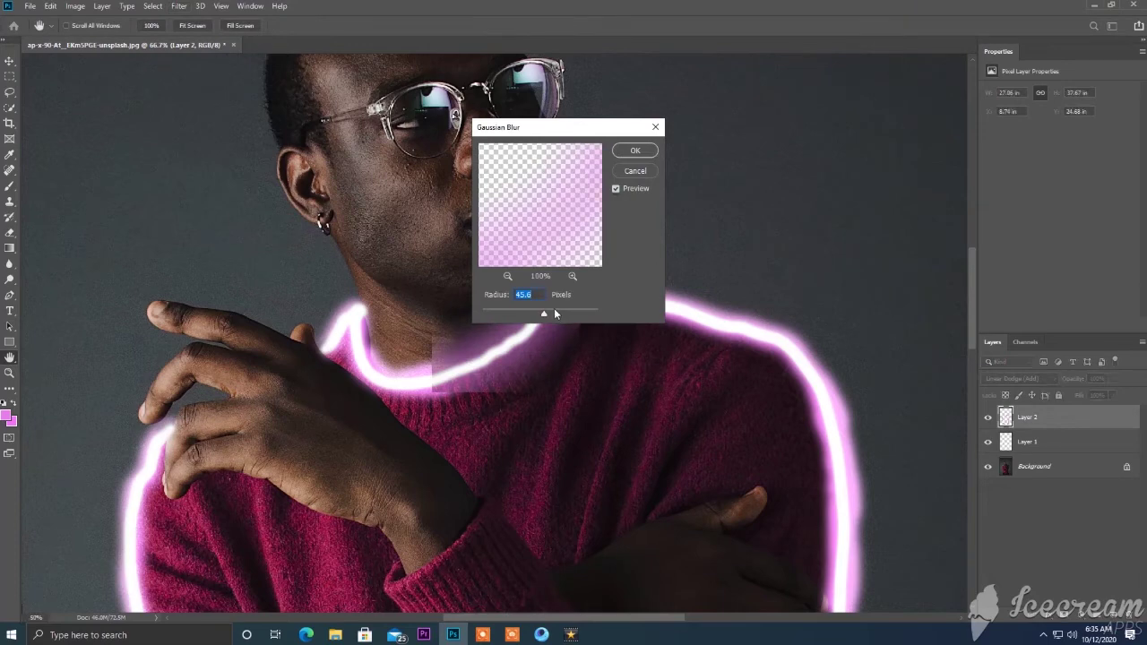
key("ctrl+minus")
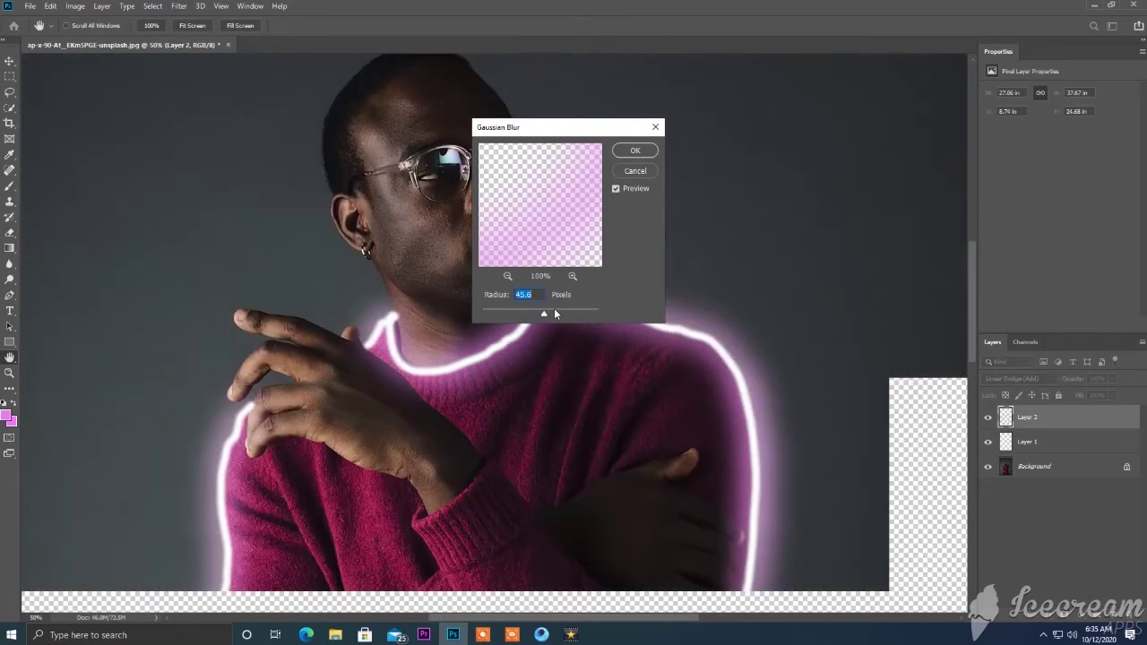
key("ctrl+minus")
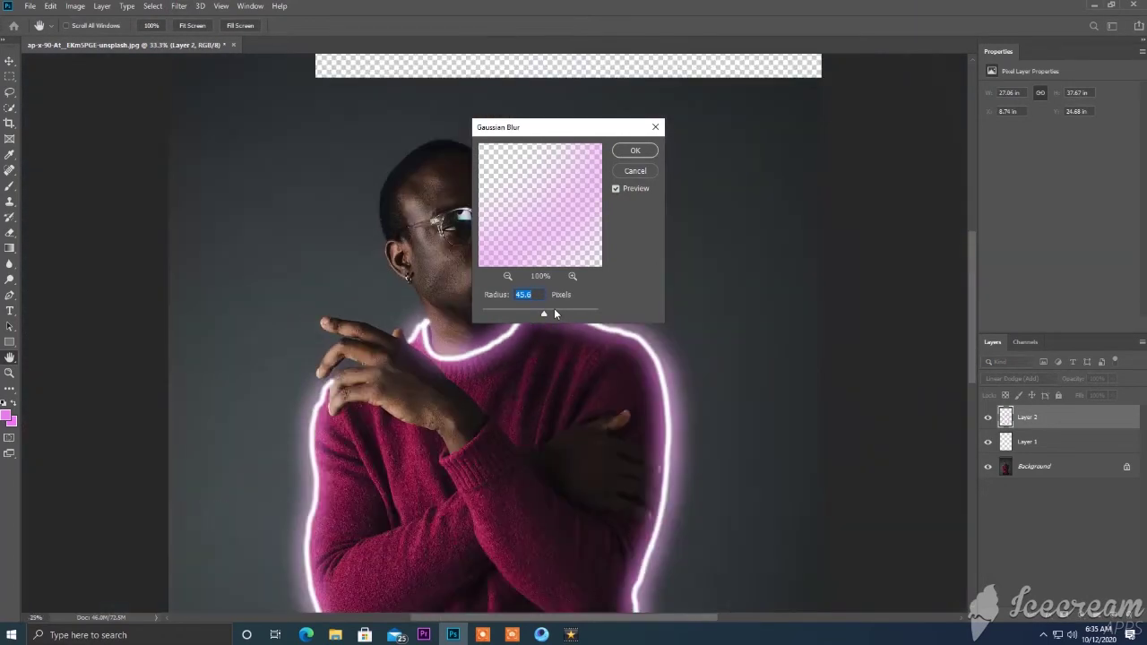
key("ctrl+minus")
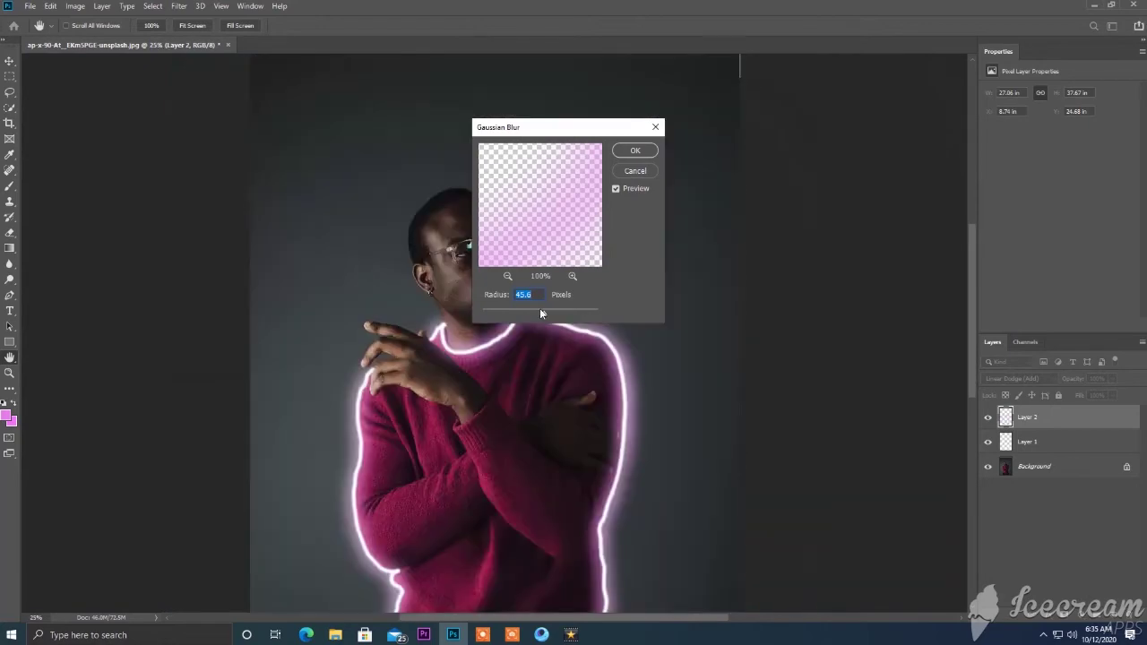
mouse_move(555, 312)
left_mouse_down()
mouse_move(503, 313)
mouse_move(571, 313)
mouse_move(545, 313)
left_mouse_up()
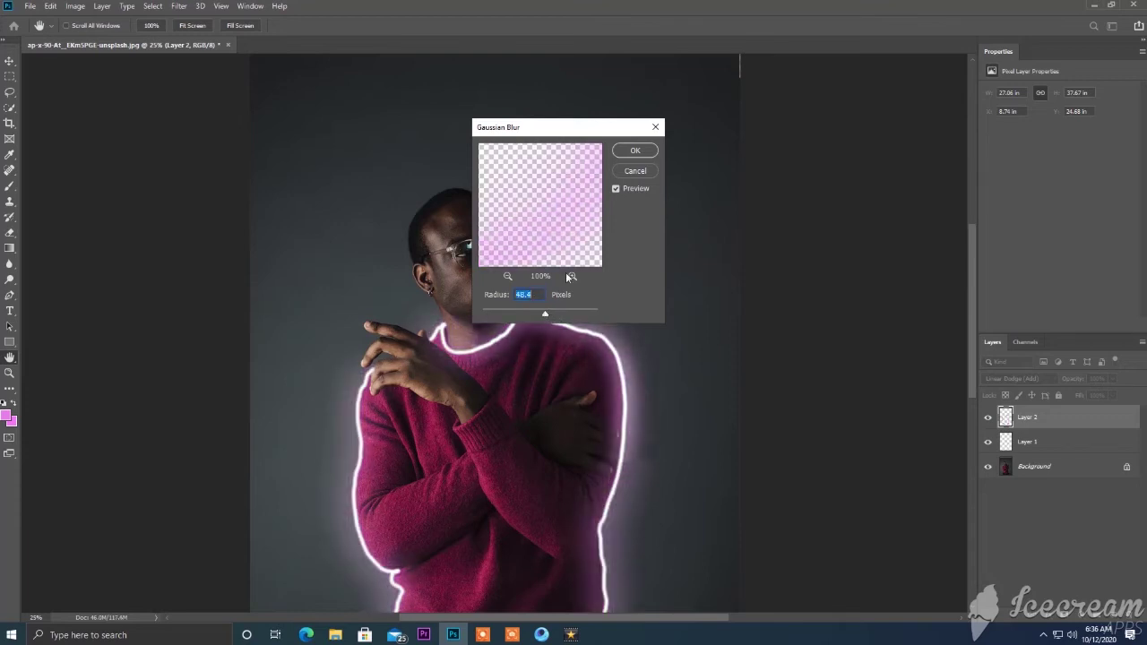
left_click(636, 151)
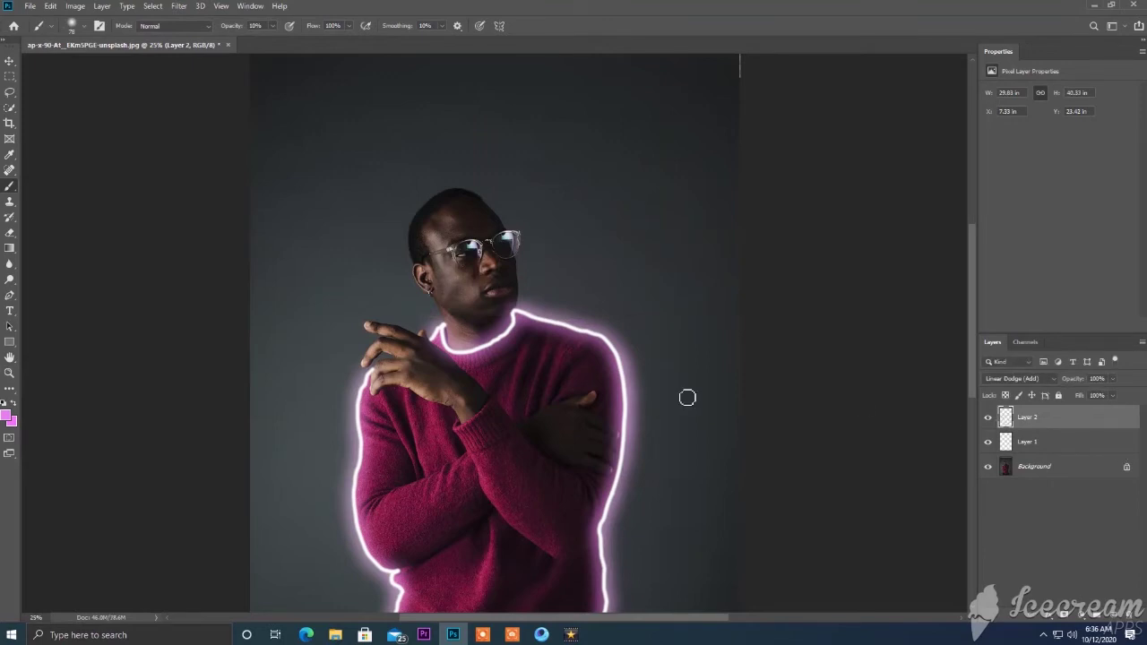
- Duplicate the glow as Layer 2 copy and add empty Layer 3 above it
key("ctrl+j")
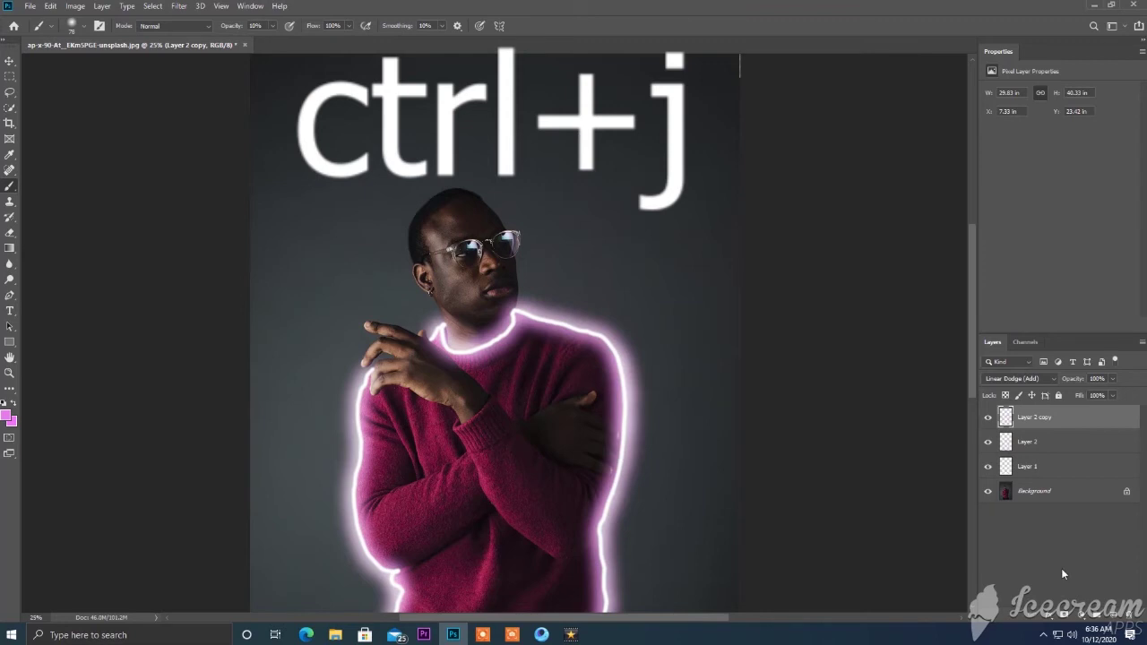
left_click(1115, 617)
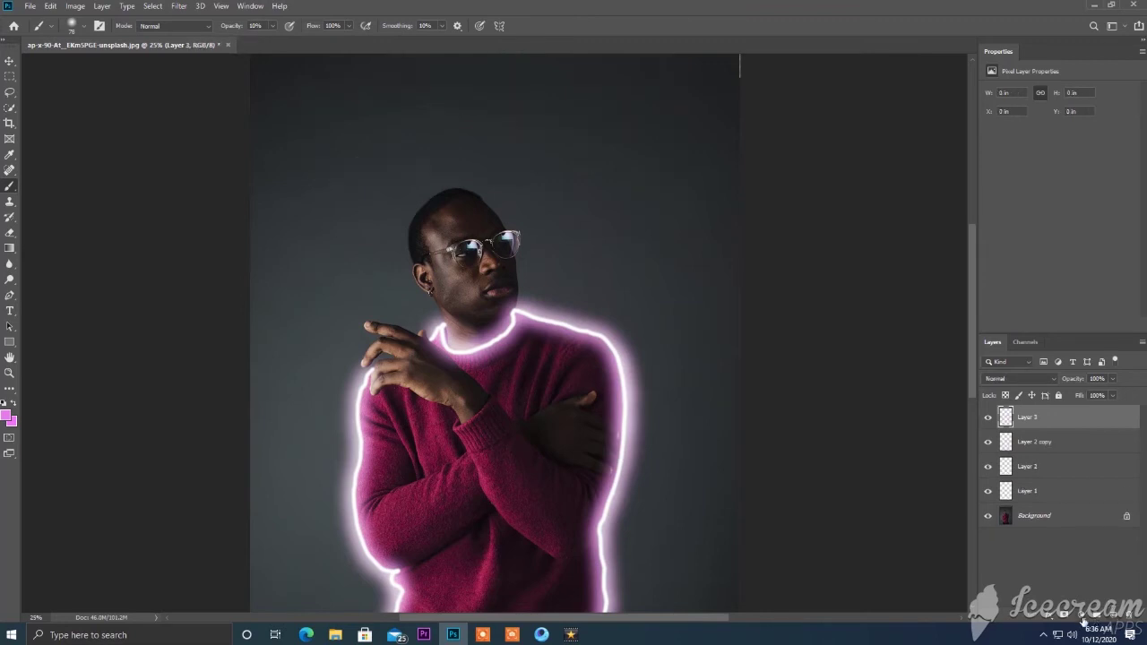
left_click(1083, 621)
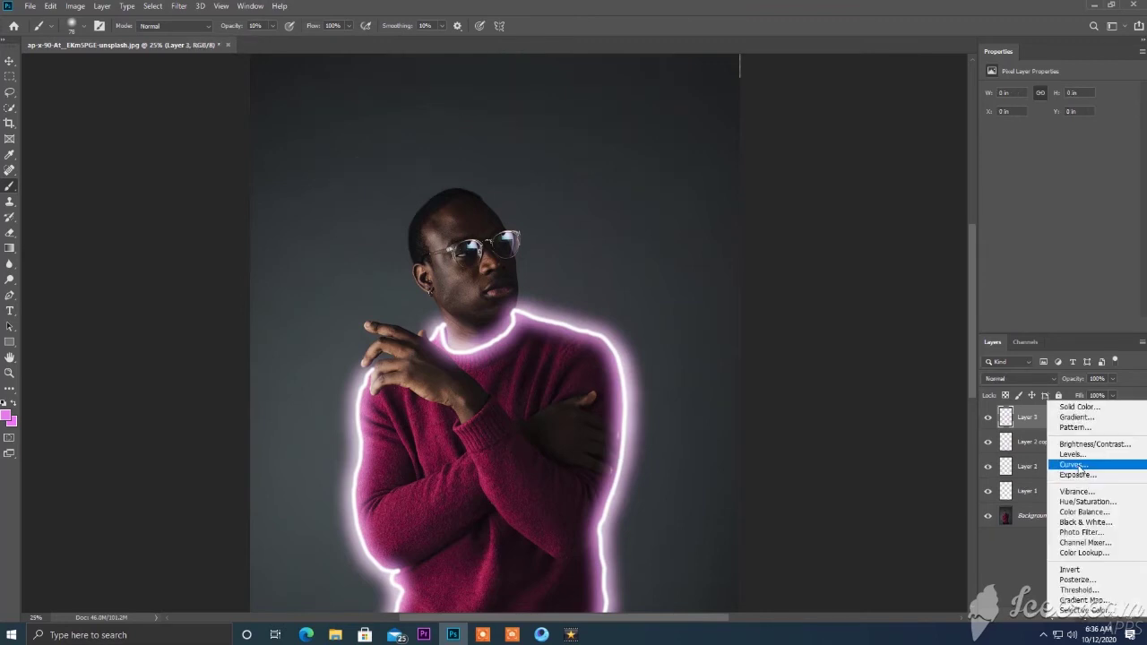
- Add a Curves 1 layer, lowering the shadow point and steepening the highlights for contrast
left_click(1005, 316)
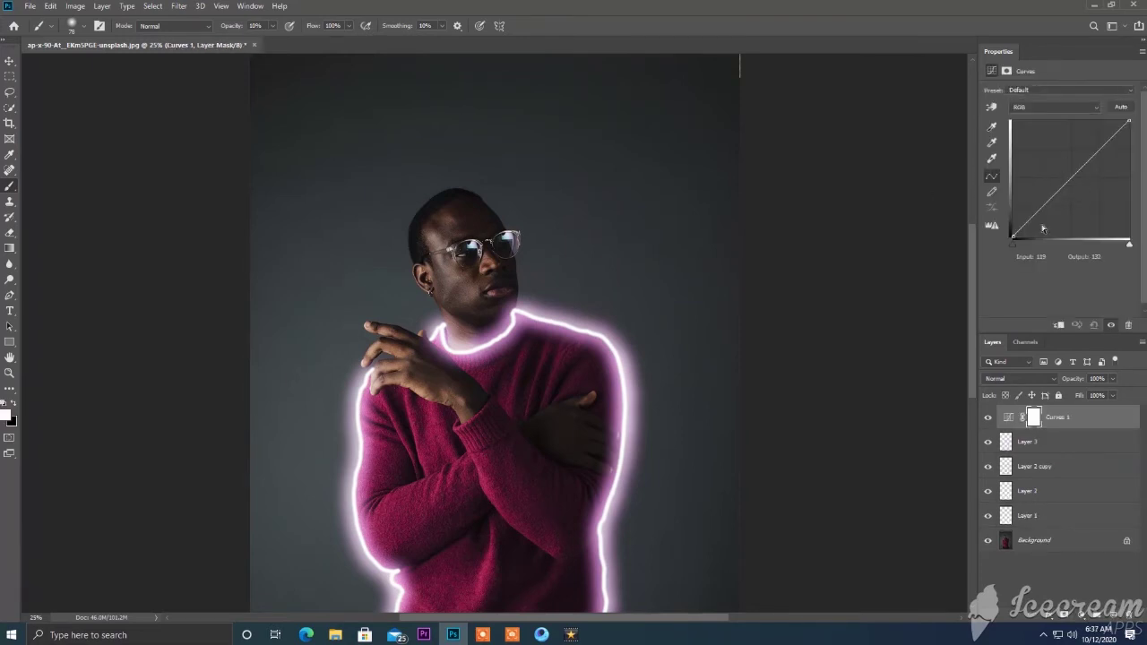
left_click_drag(1041, 208, 1043, 213)
left_click_drag(1078, 176, 1077, 168)
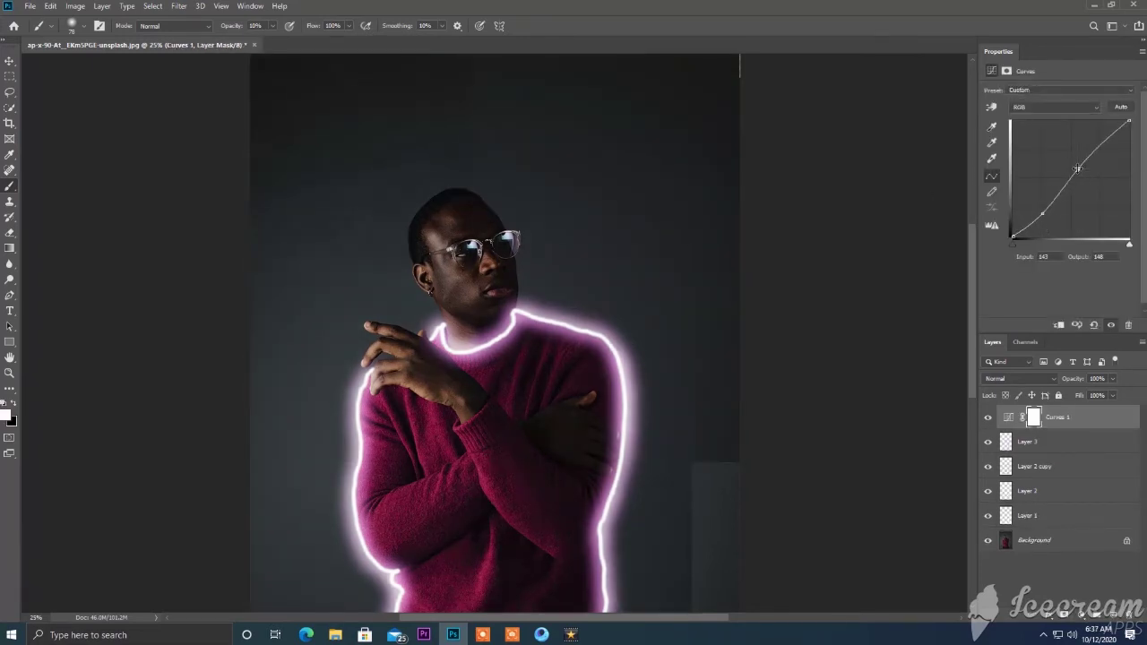
left_click(1042, 214)
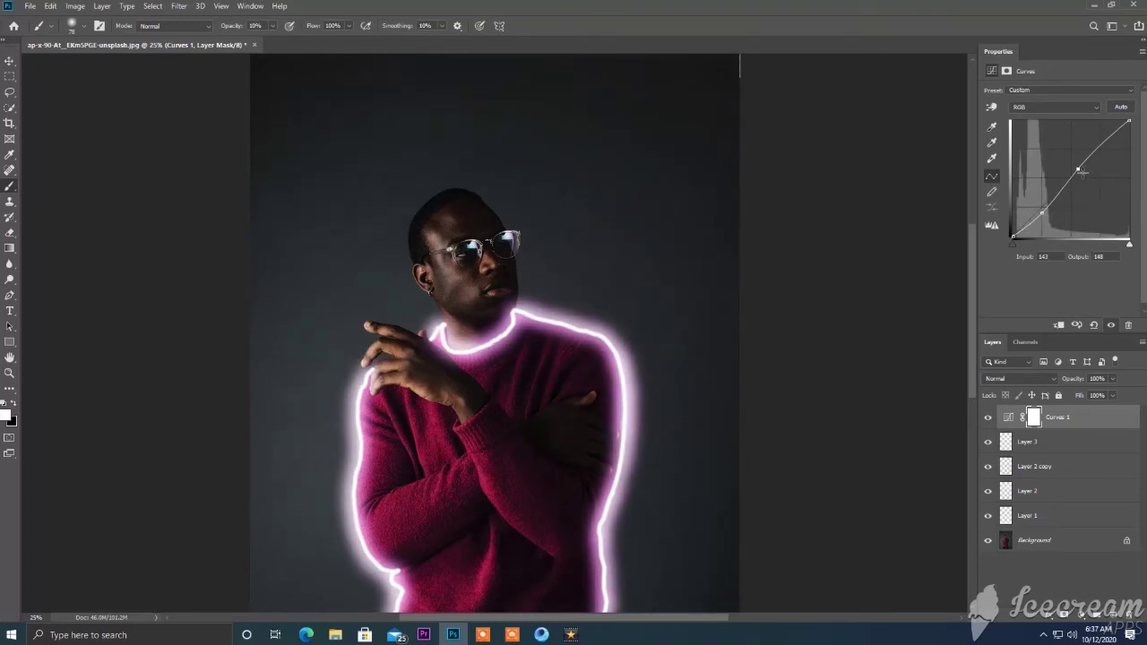
left_click_drag(1077, 170, 1075, 171)
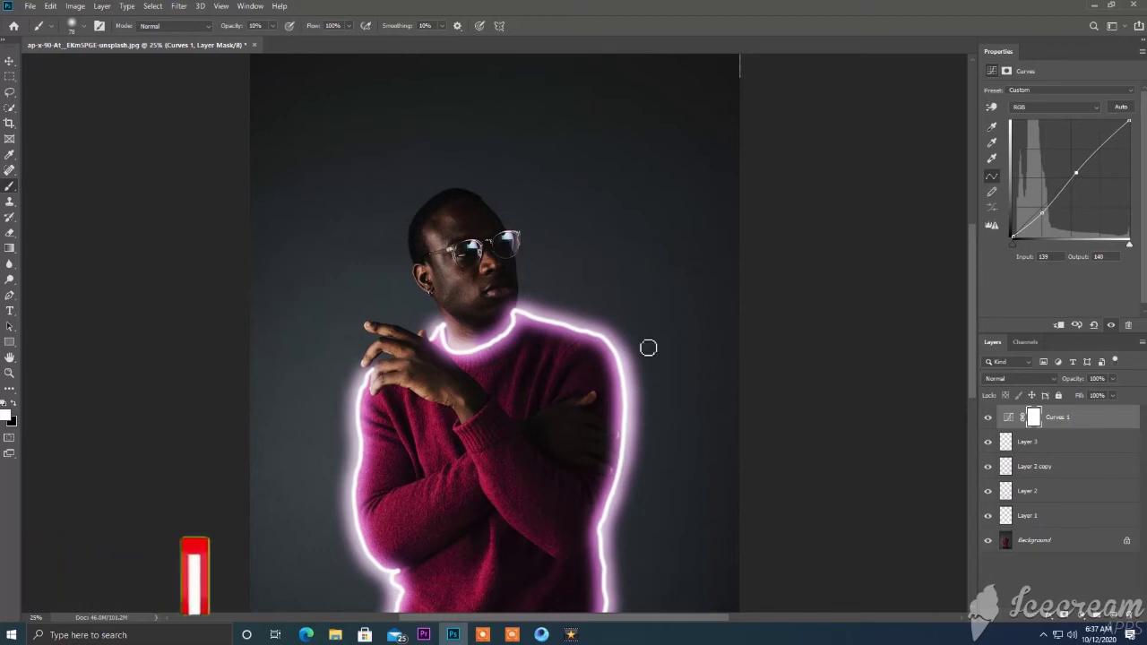
left_click(76, 7)
mouse_move(93, 37)
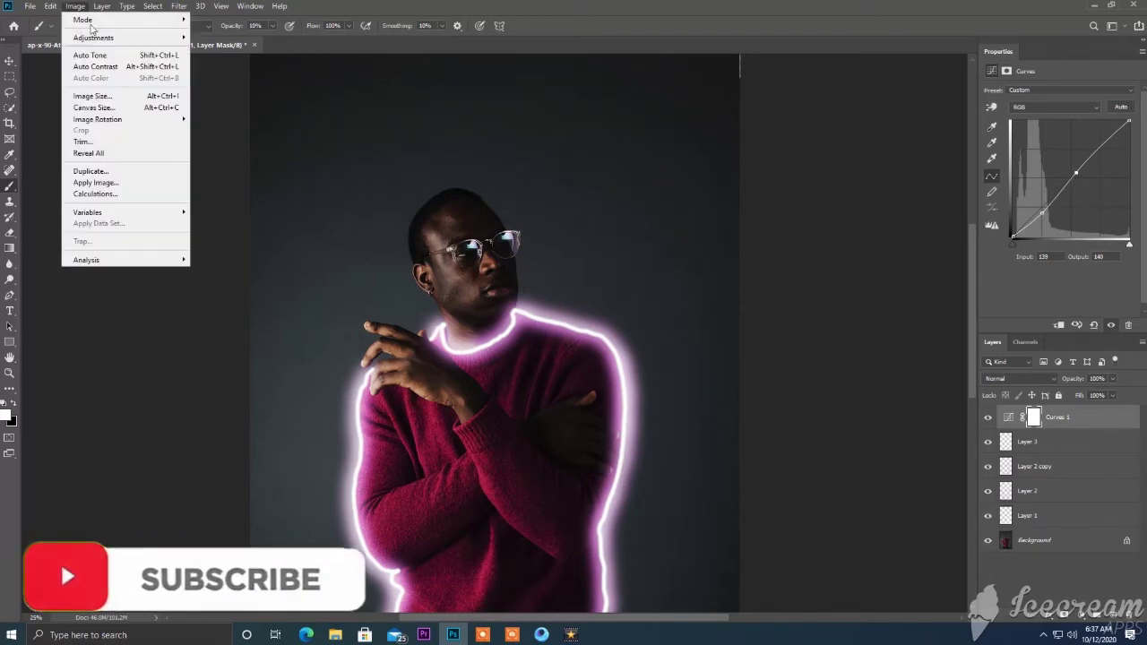
- On Layer 2 copy, apply Hue/Saturation with Hue and Saturation at -4
key("Escape")
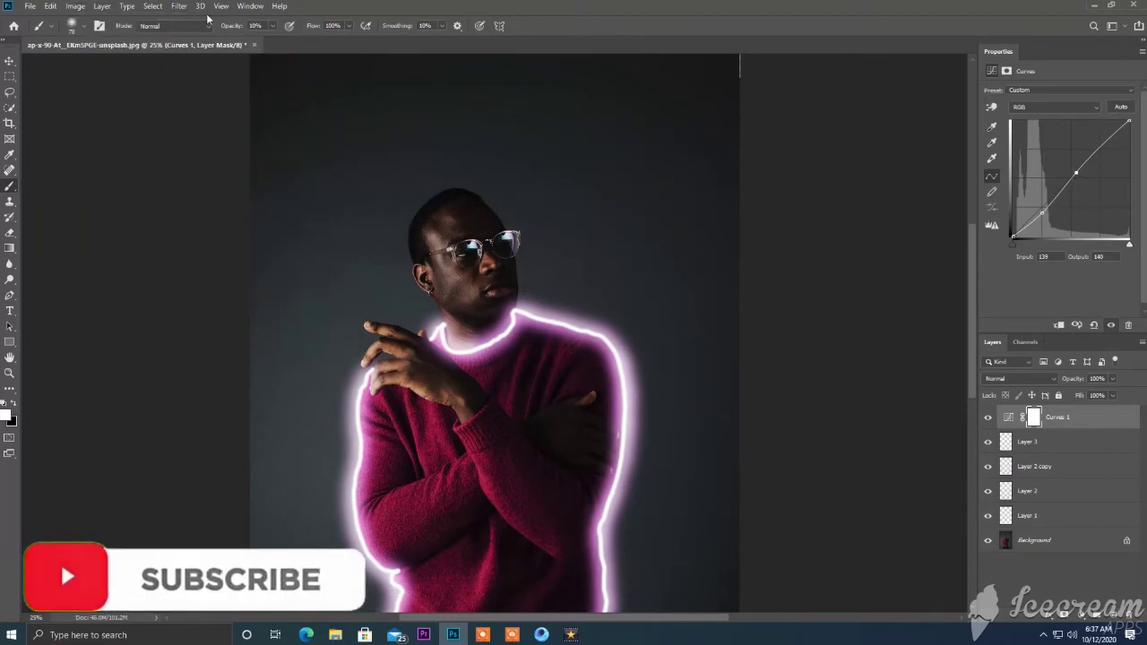
left_click(179, 6)
key("Escape")
key("shift+alt+a")
left_click(1047, 471)
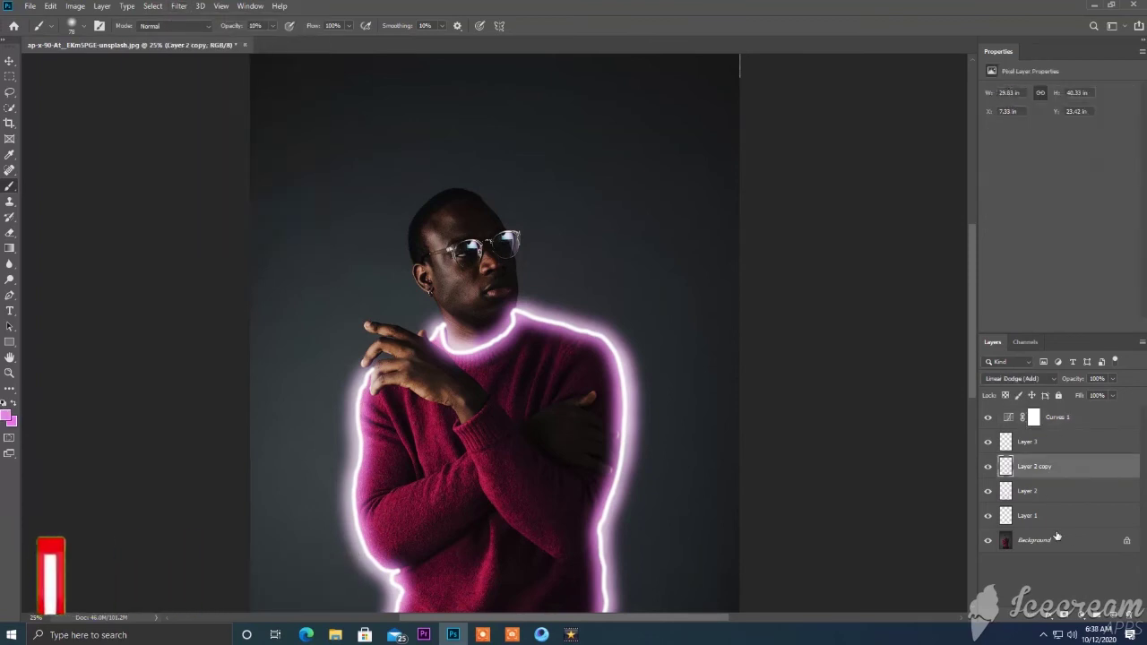
left_click(75, 6)
mouse_move(93, 38)
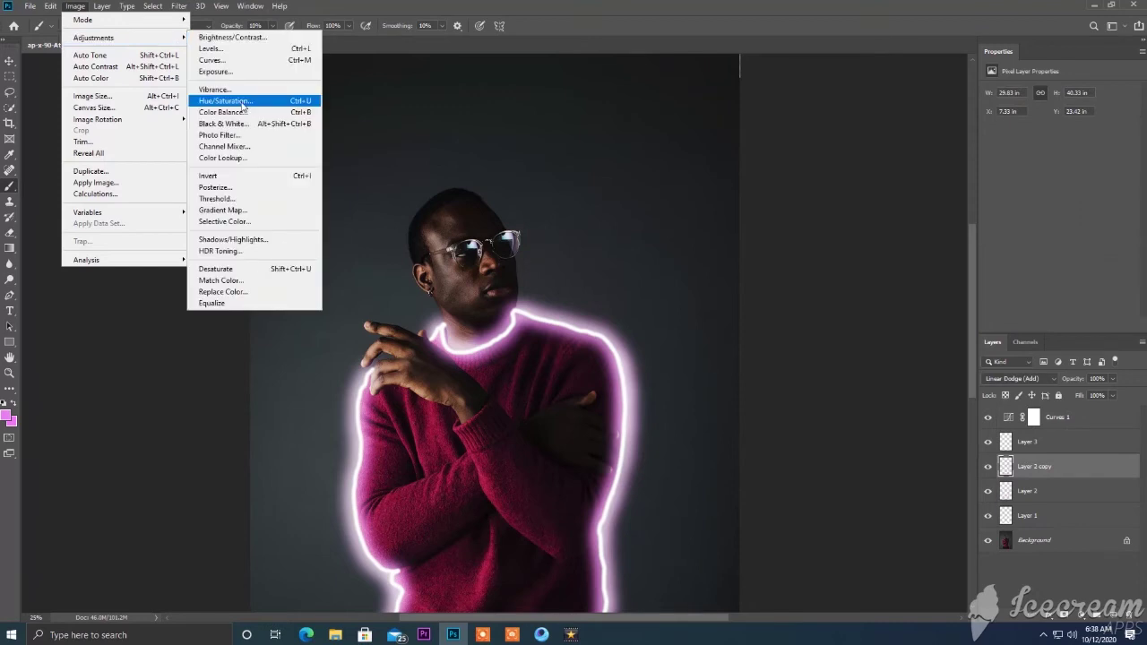
left_click(235, 101)
left_click_drag(540, 207, 539, 268)
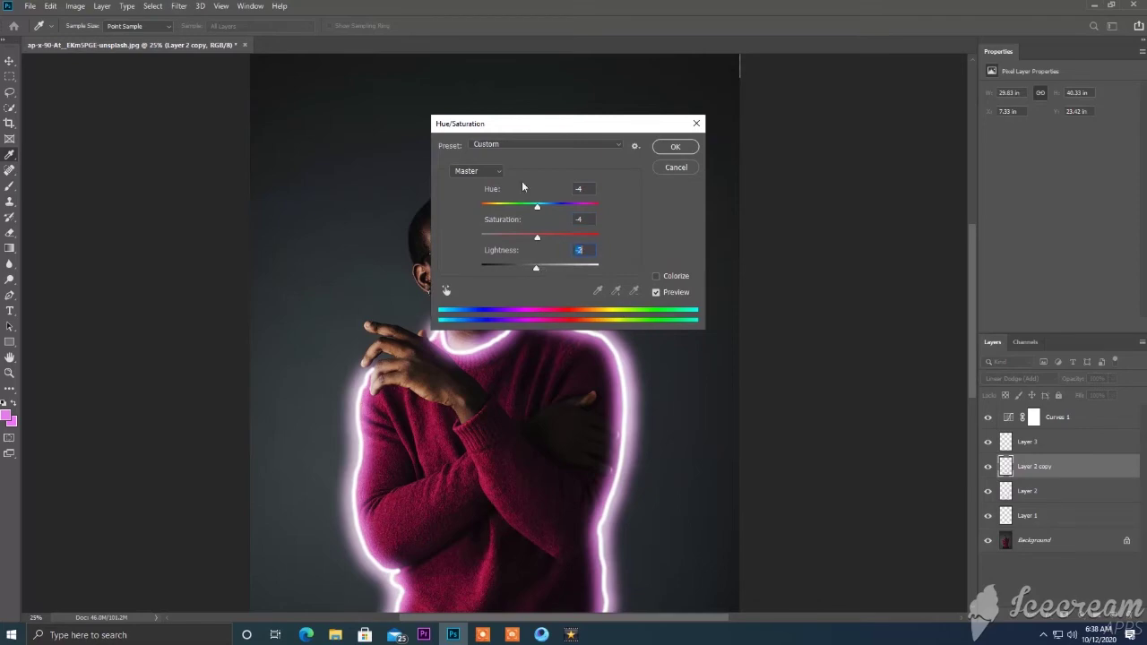
left_click(666, 149)
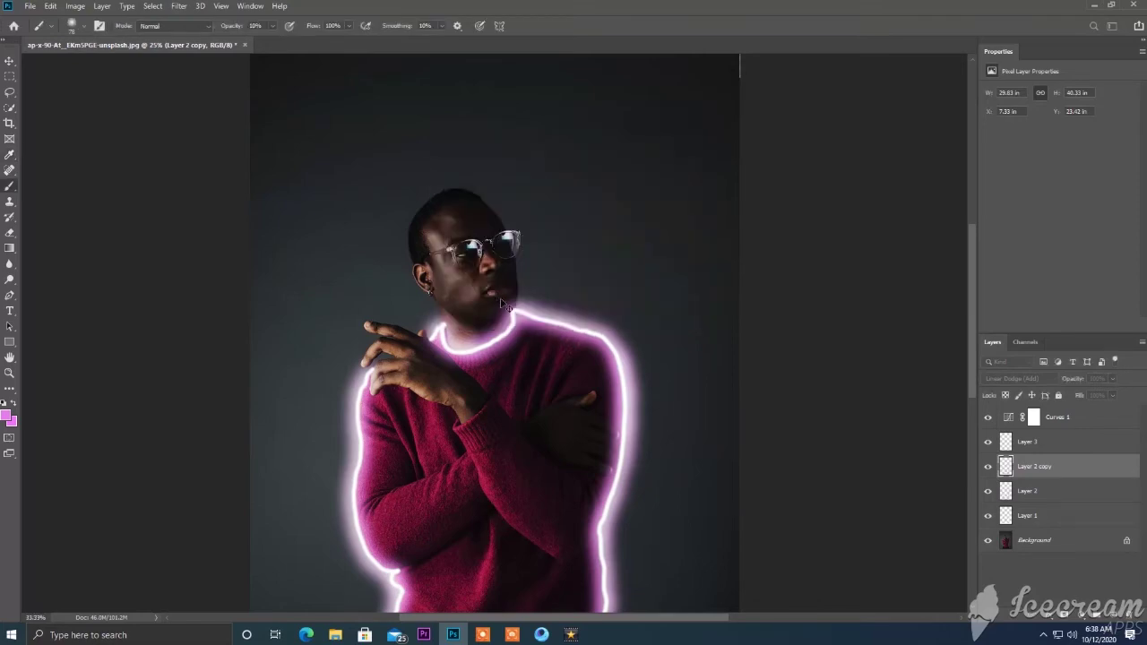
key("ctrl+1")
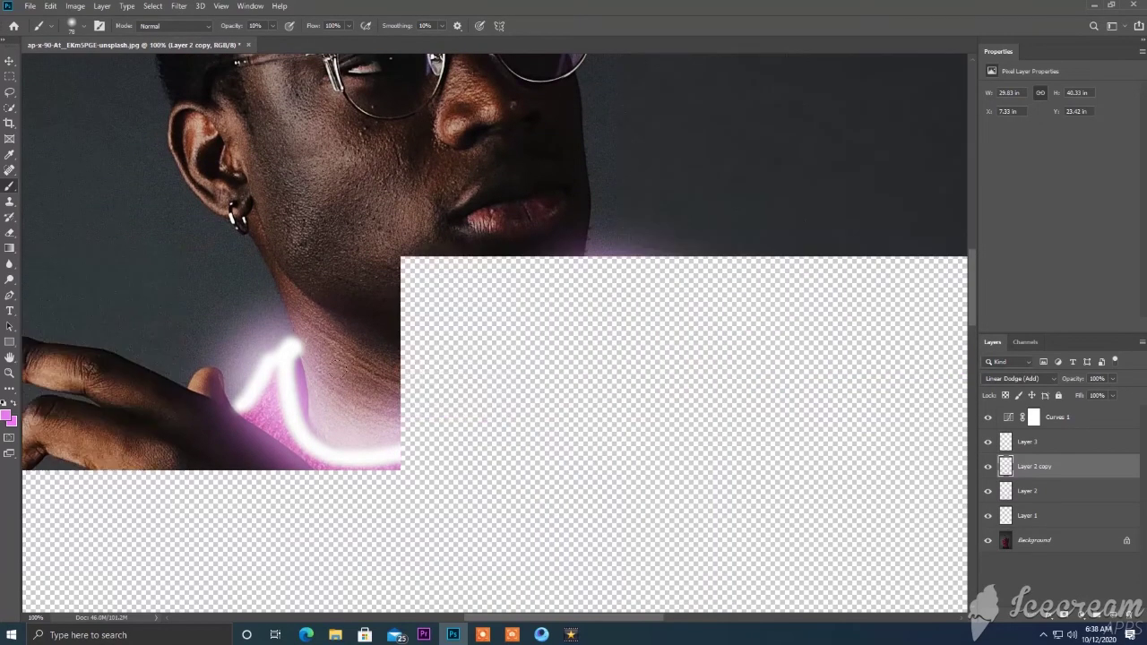
- Add Layer 4 in Linear Dodge (Add) blend mode and set a 127 px brush
left_click(1112, 615)
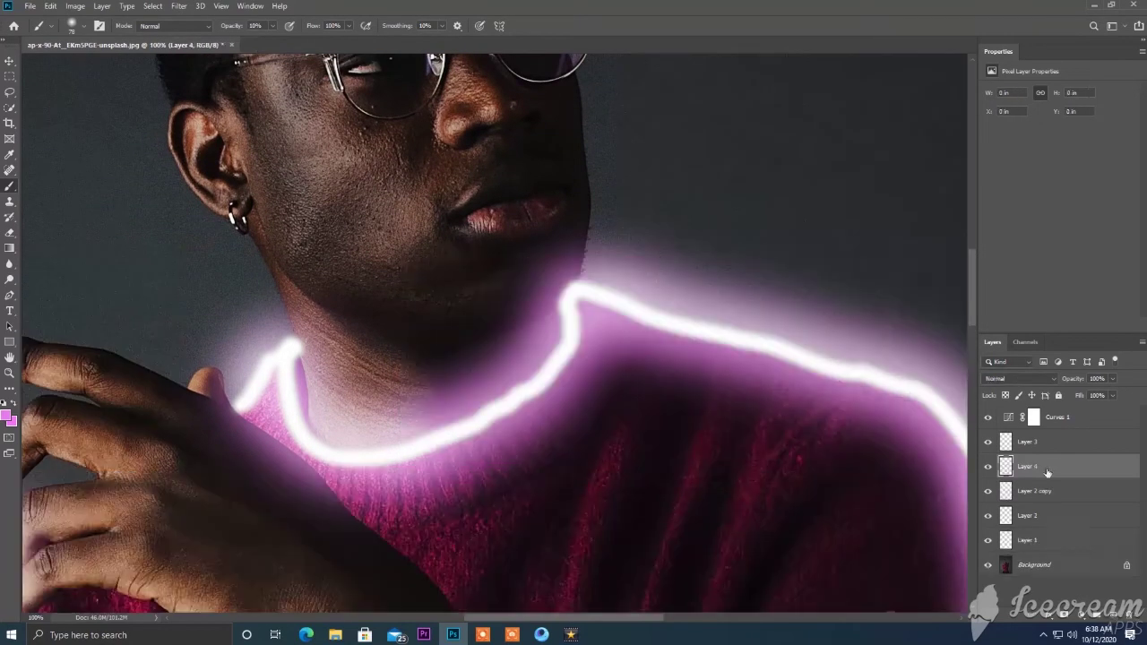
left_click(1022, 379)
left_click(1013, 440)
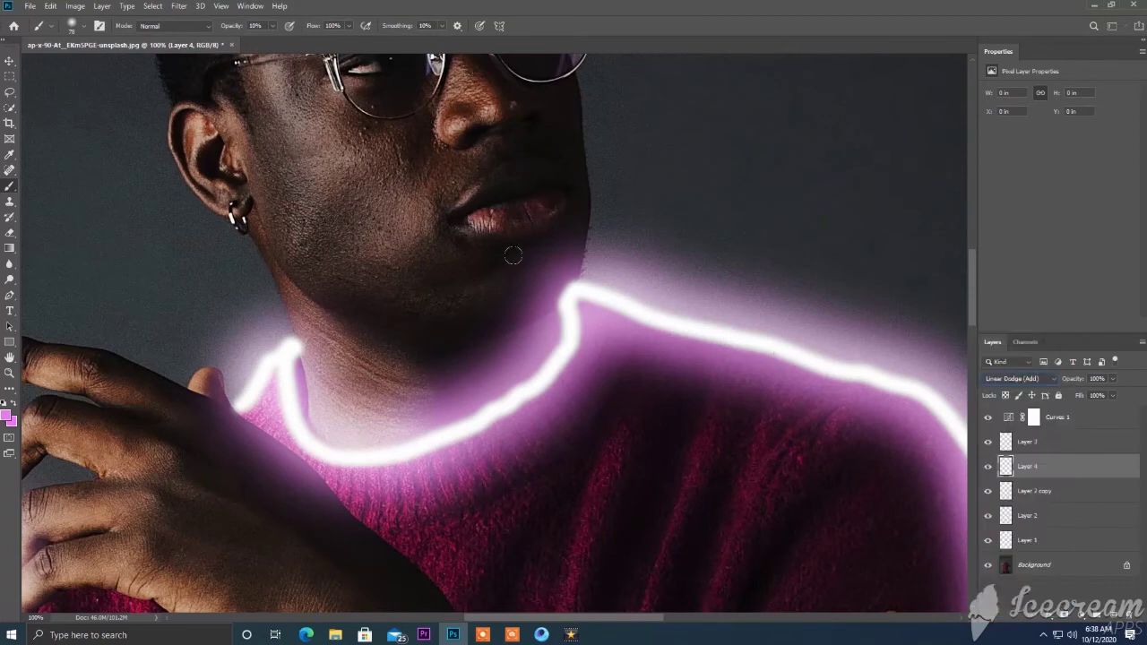
left_click_drag(304, 208, 315, 208)
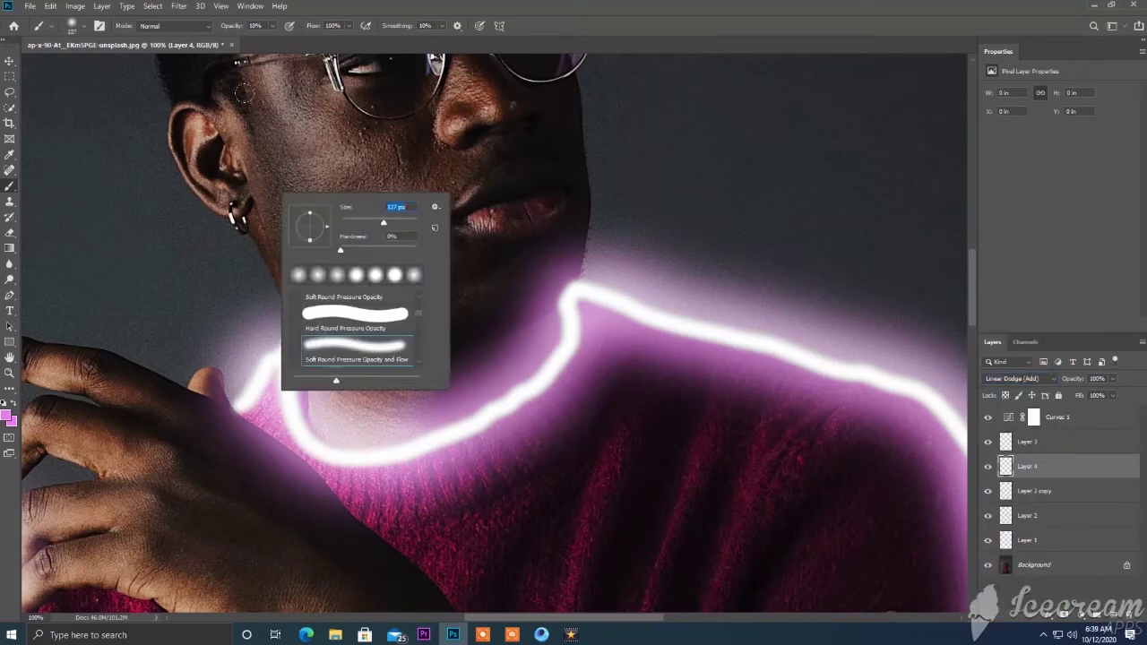
key("Return")
- Paint soft pink light over the chin, jaw and cheek
mouse_move(274, 158)
left_mouse_down()
mouse_move(331, 228)
mouse_move(489, 269)
left_mouse_up()
left_click_drag(301, 198, 448, 296)
left_click_drag(296, 287, 415, 253)
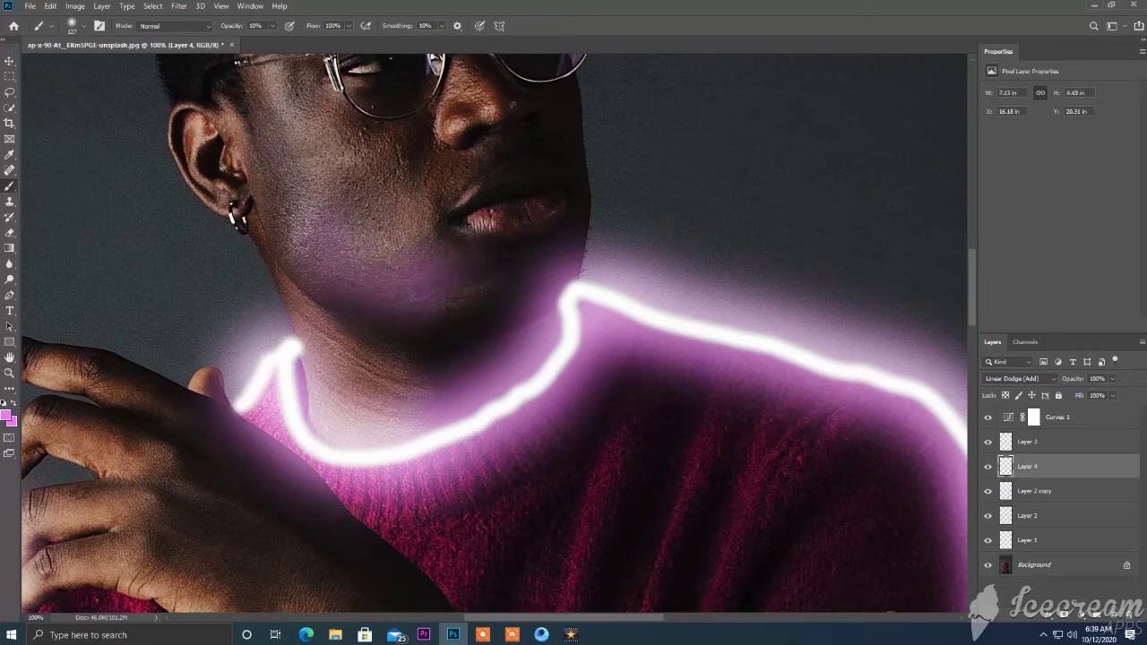
left_click_drag(287, 170, 439, 269)
left_click_drag(269, 80, 413, 206)
- At 20% opacity, paint pink glow down the neck and near the temple
key("2")
scroll(493, 332, "up", 5)
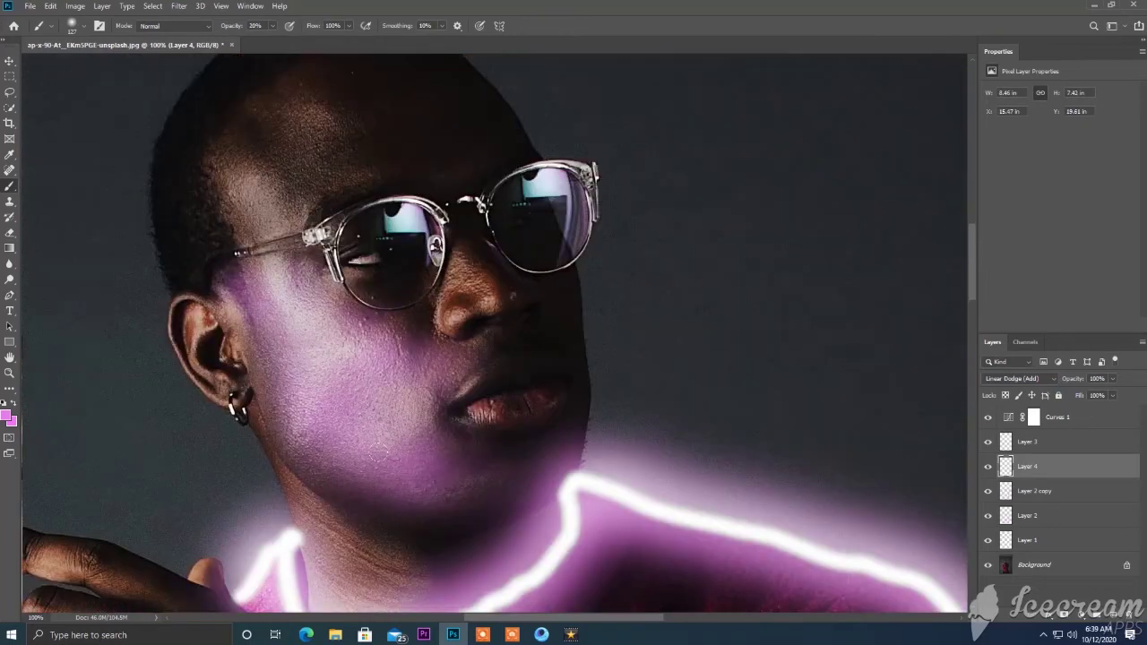
left_click_drag(242, 417, 314, 502)
left_click_drag(368, 569, 457, 470)
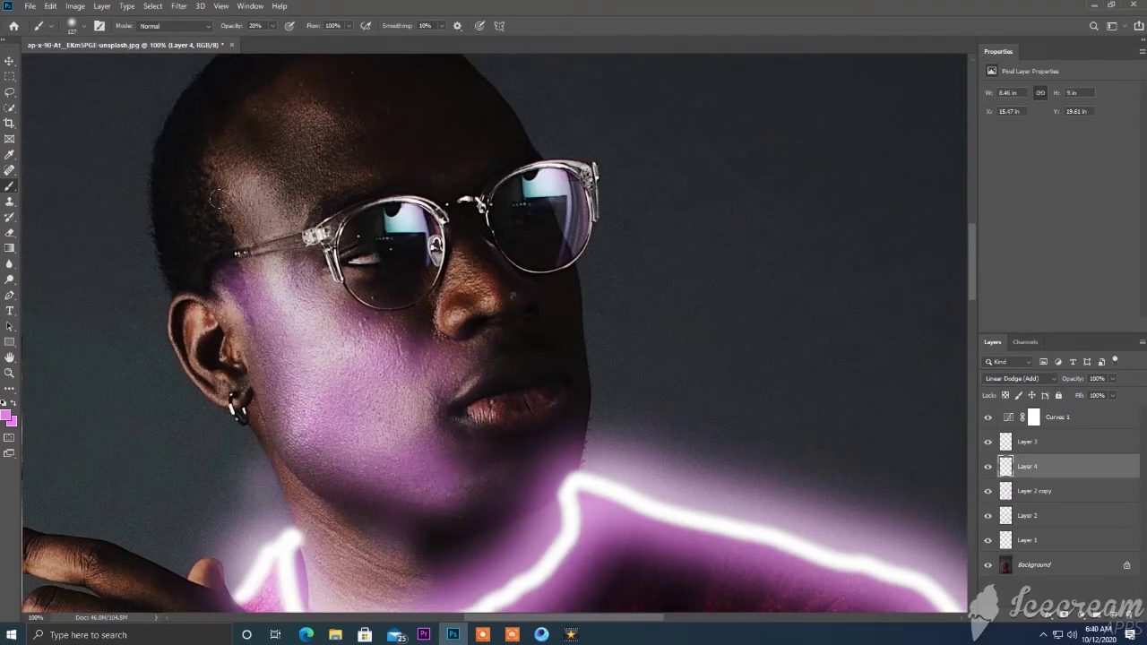
mouse_move(179, 244)
left_mouse_down()
mouse_move(168, 278)
mouse_move(158, 208)
mouse_move(268, 193)
mouse_move(226, 235)
mouse_move(296, 188)
left_mouse_up()
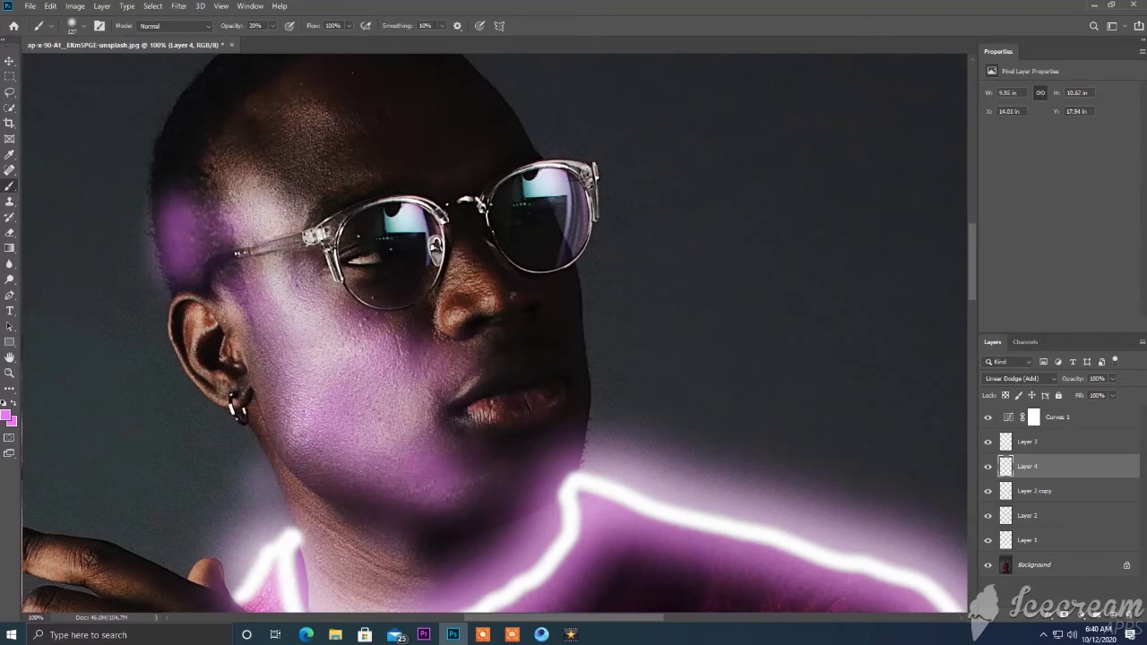
left_click(179, 6)
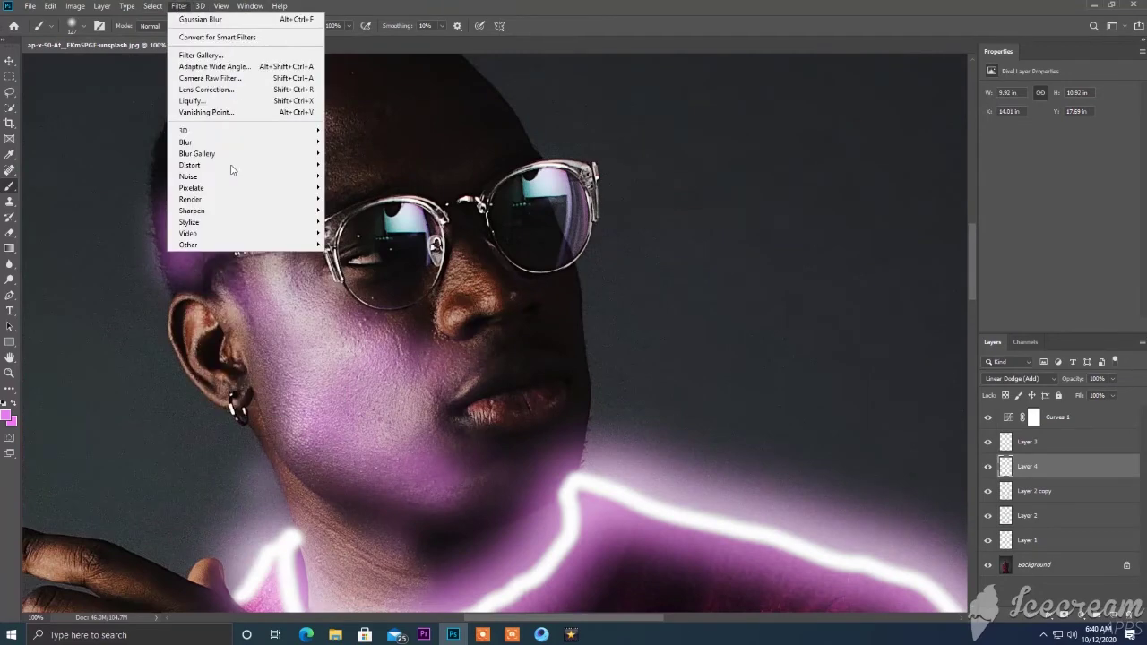
- Diffuse Layer 4's painted pink face light with a 144.6-pixel Gaussian Blur
mouse_move(186, 143)
left_click(362, 186)
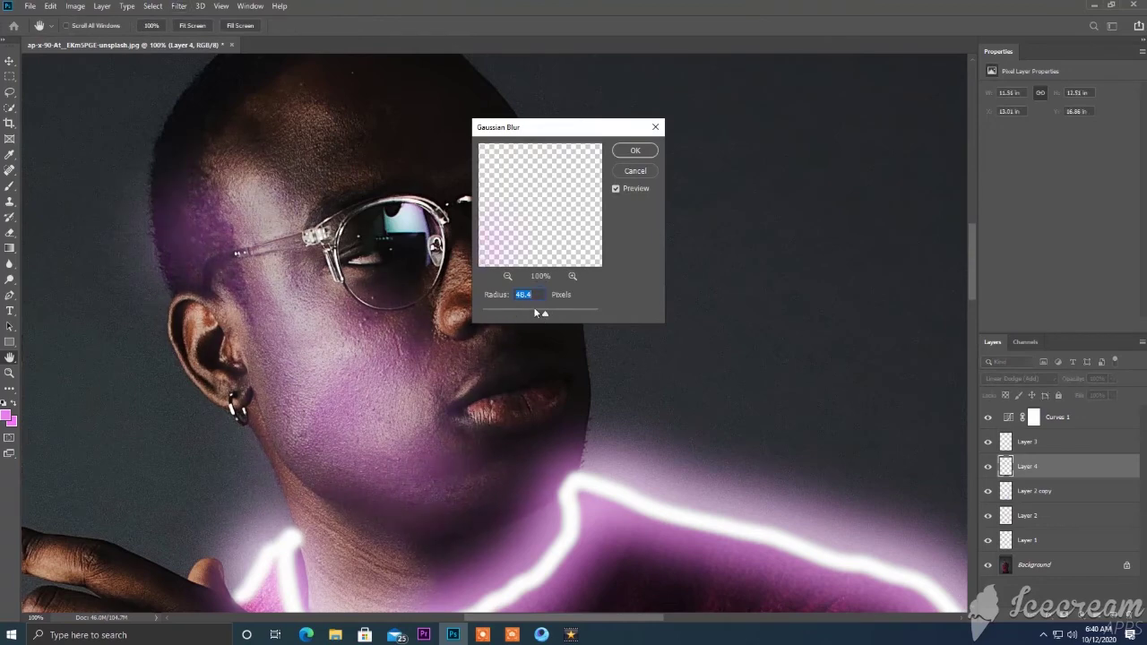
mouse_move(544, 313)
left_mouse_down()
mouse_move(586, 314)
mouse_move(576, 312)
left_mouse_up()
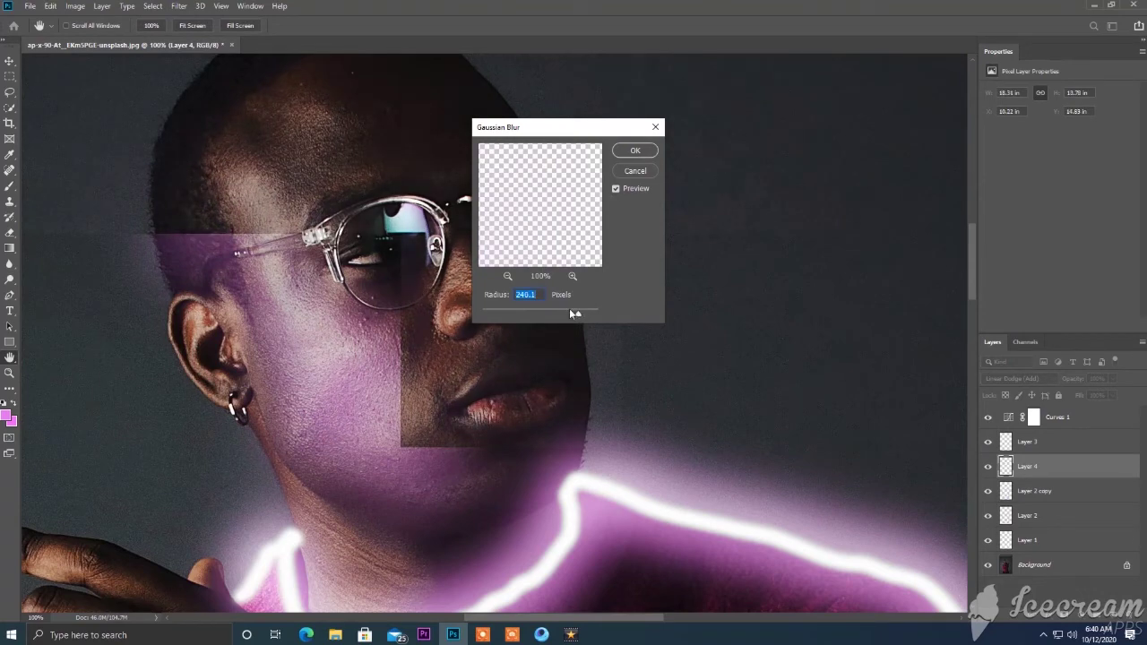
left_click_drag(570, 312, 572, 313)
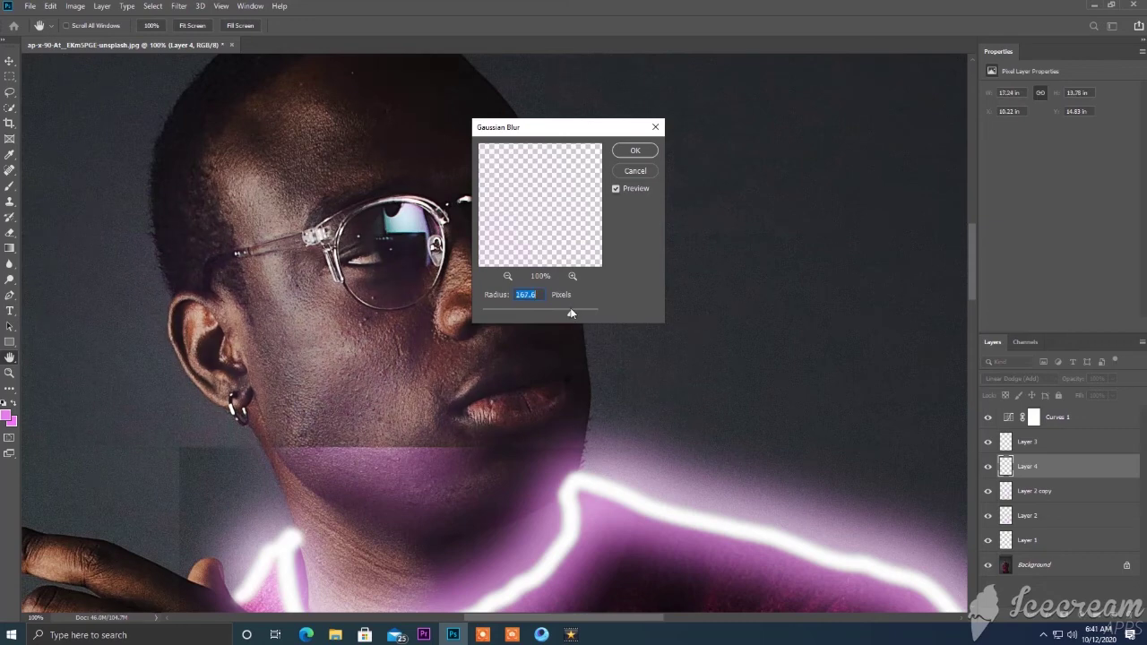
left_click_drag(571, 315, 566, 315)
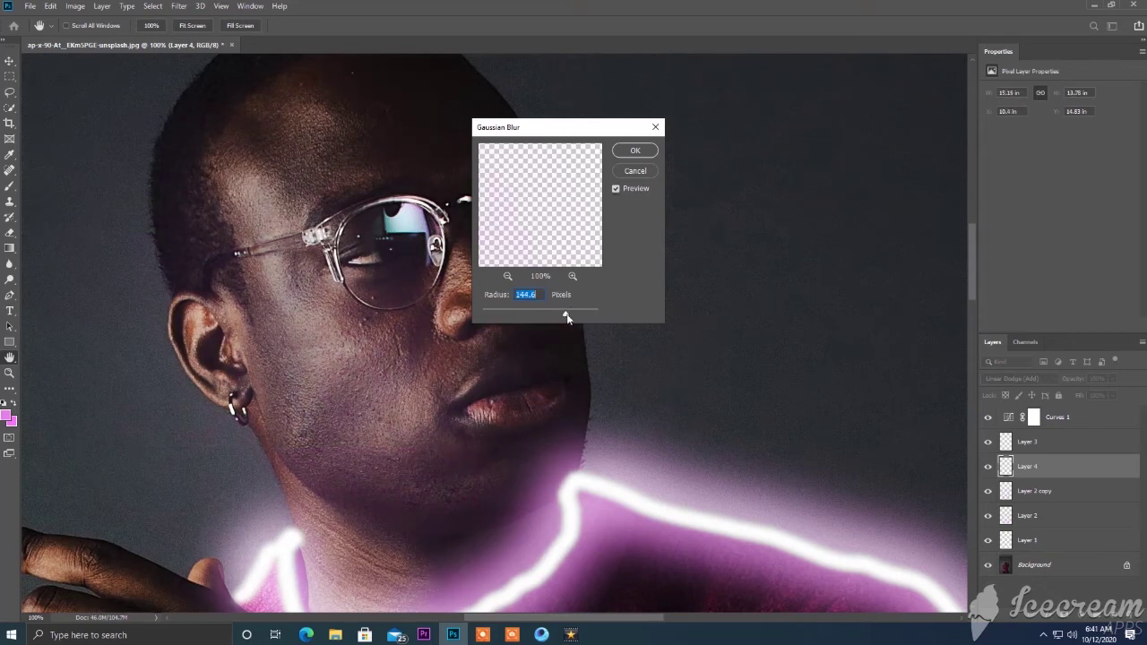
left_click(643, 153)
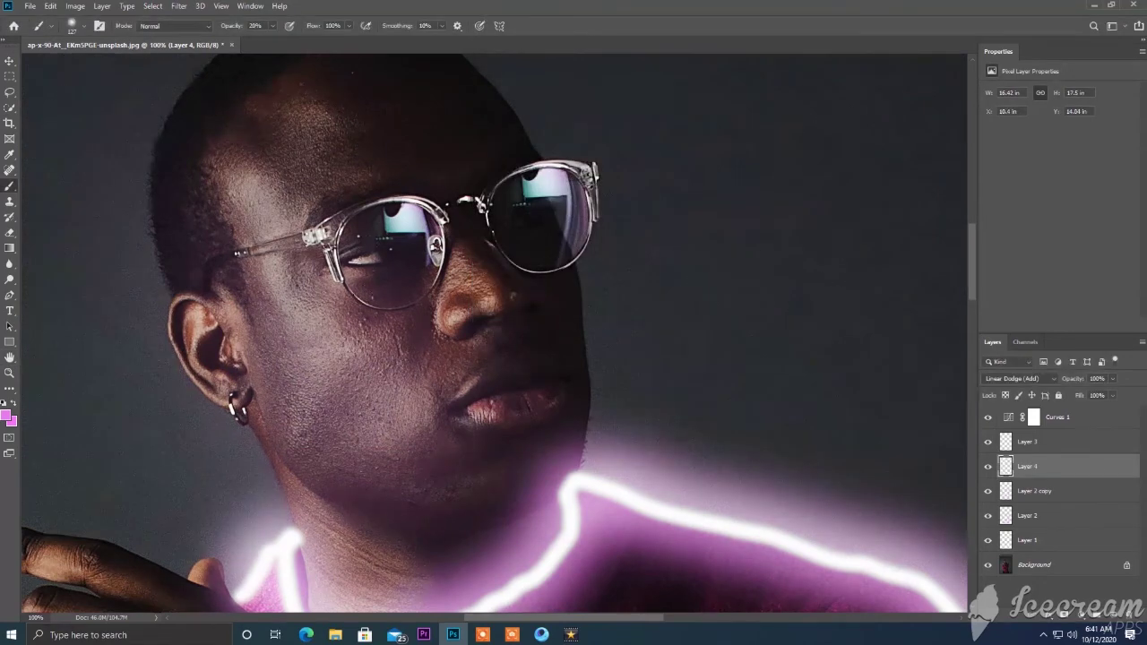
- Set the brush to 7 px and paint a thin pink streak along the lower lip
right_click(387, 314)
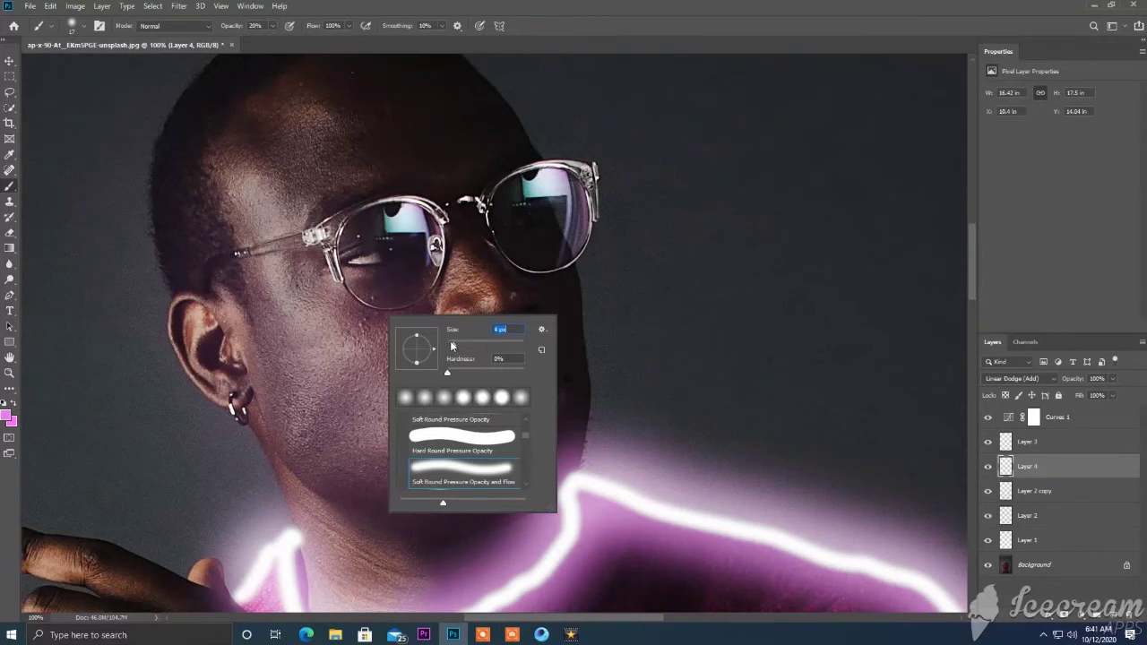
left_click_drag(452, 345, 454, 346)
key("Return")
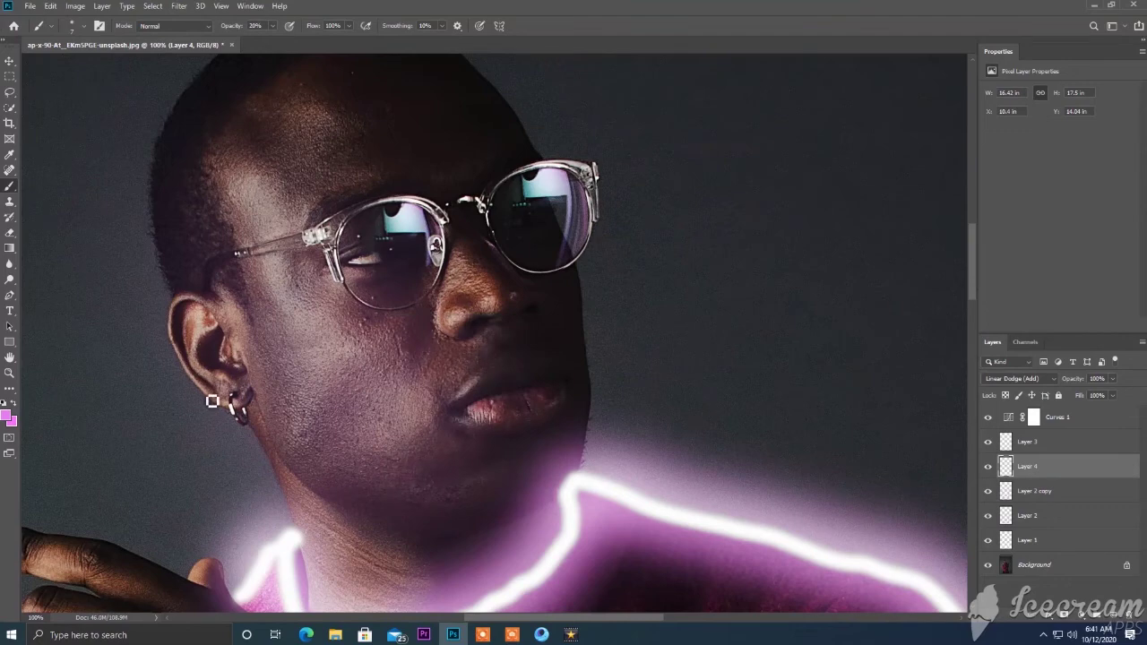
left_click_drag(484, 430, 570, 398)
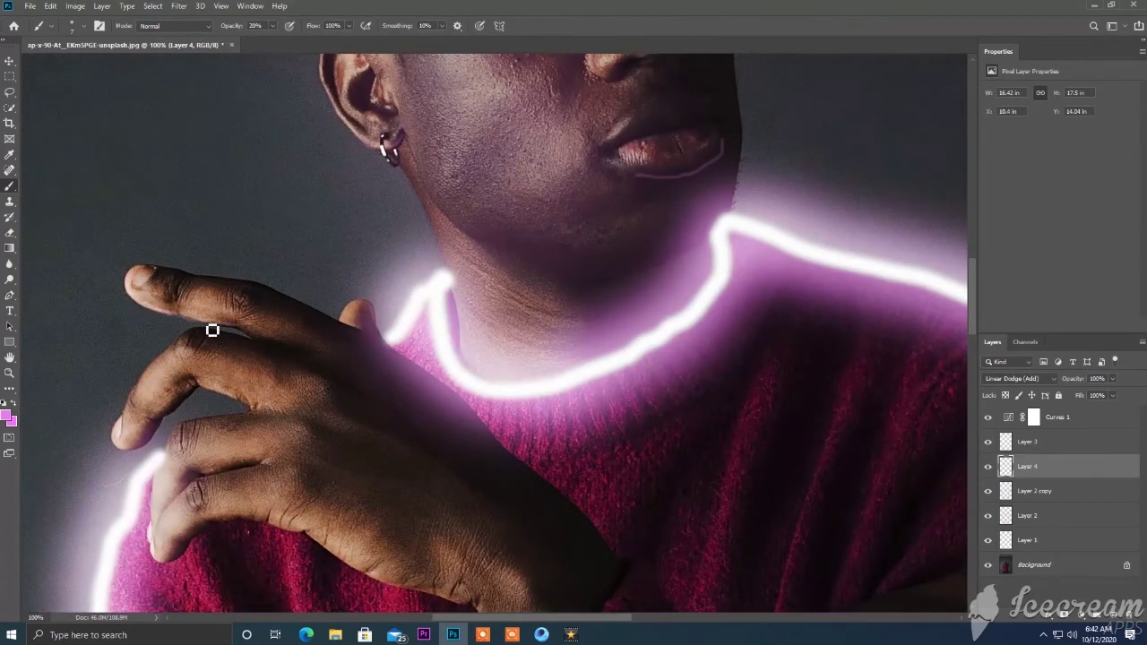
left_click(158, 445)
- Paint thin pink streaks along the sweater folds below the hand
scroll(968, 296, "down", 5)
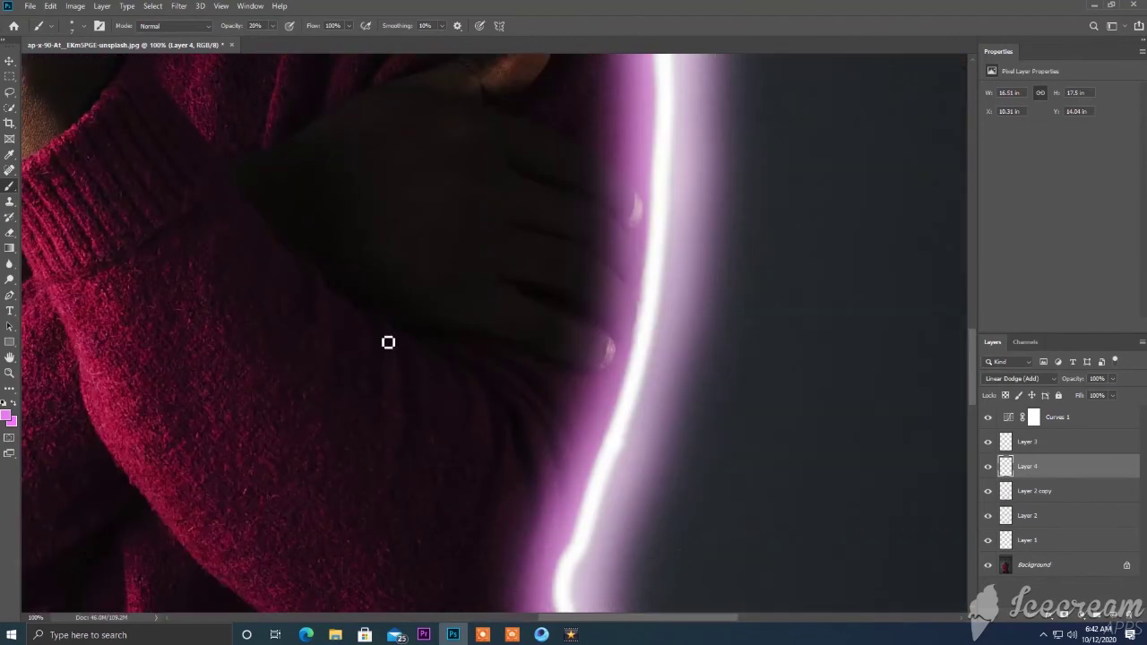
left_click_drag(386, 319, 401, 432)
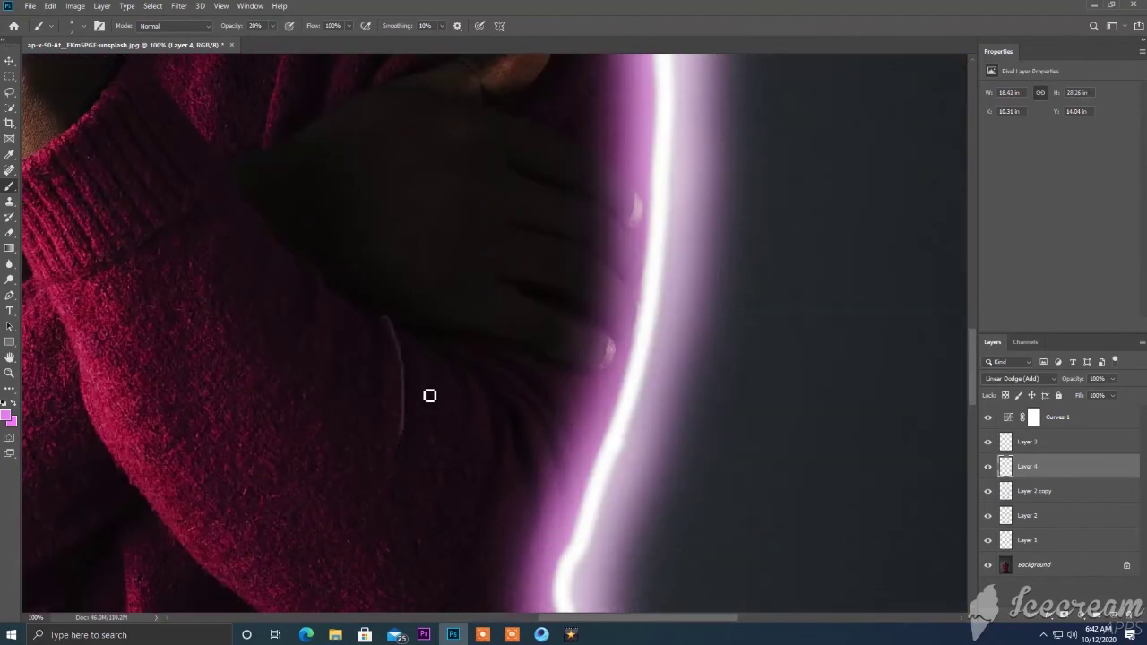
mouse_move(405, 333)
left_mouse_down()
mouse_move(421, 387)
mouse_move(446, 384)
mouse_move(489, 431)
left_mouse_up()
left_click_drag(477, 375, 542, 438)
left_click_drag(484, 388, 513, 485)
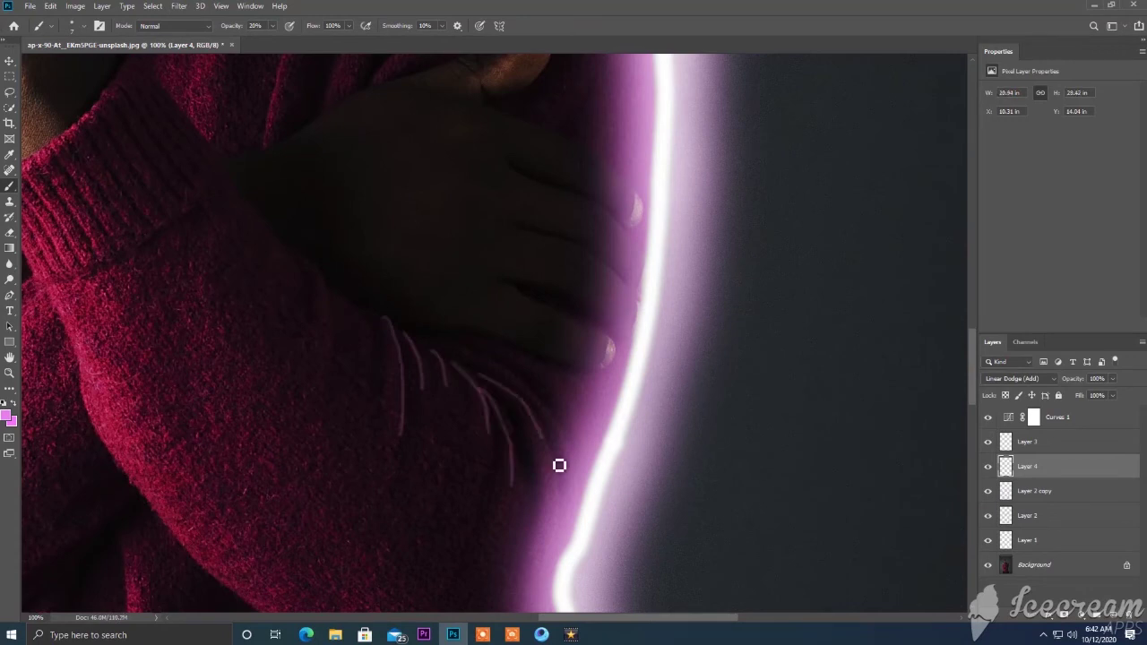
left_click_drag(447, 346, 578, 475)
left_click_drag(318, 268, 326, 369)
- Paint pink light streaks along the fingers and the thumb's lower edge
left_click_drag(559, 296, 627, 333)
left_click_drag(590, 248, 625, 276)
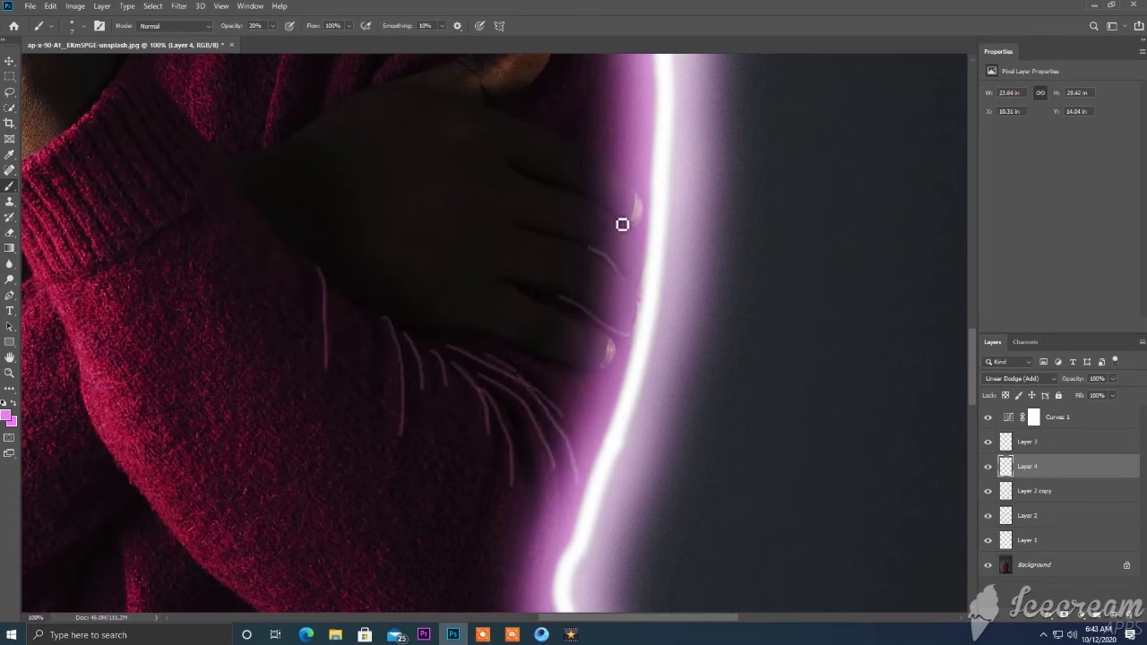
scroll(515, 197, "up", 2)
scroll(529, 107, "up", 1)
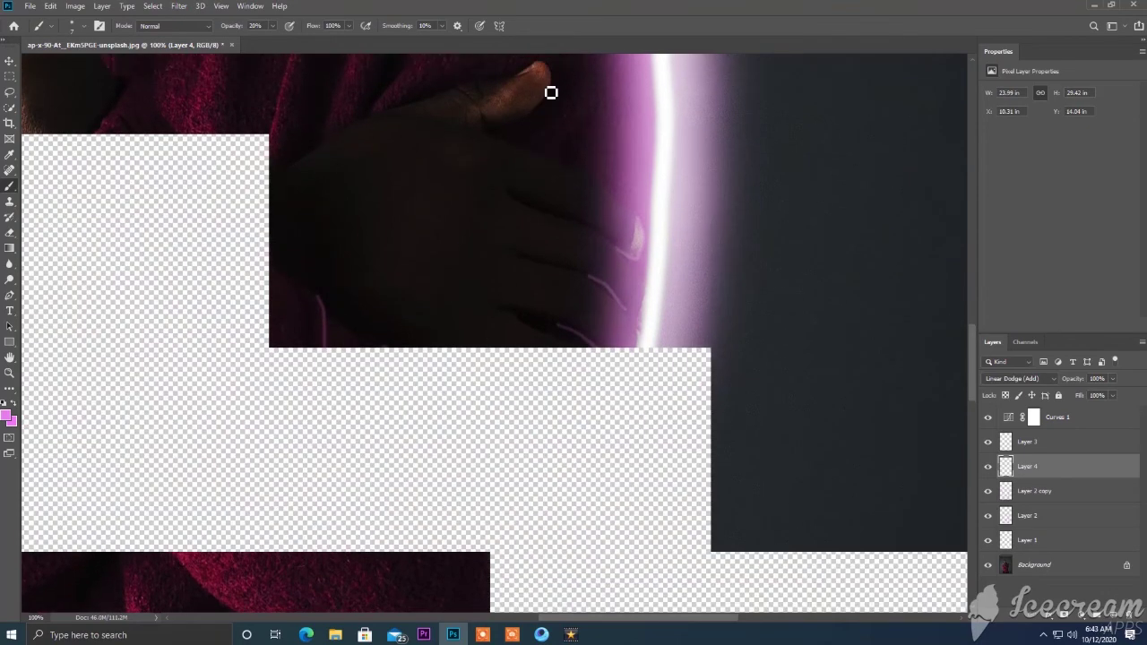
mouse_move(475, 127)
left_mouse_down()
mouse_move(538, 102)
mouse_move(445, 90)
mouse_move(355, 115)
left_mouse_up()
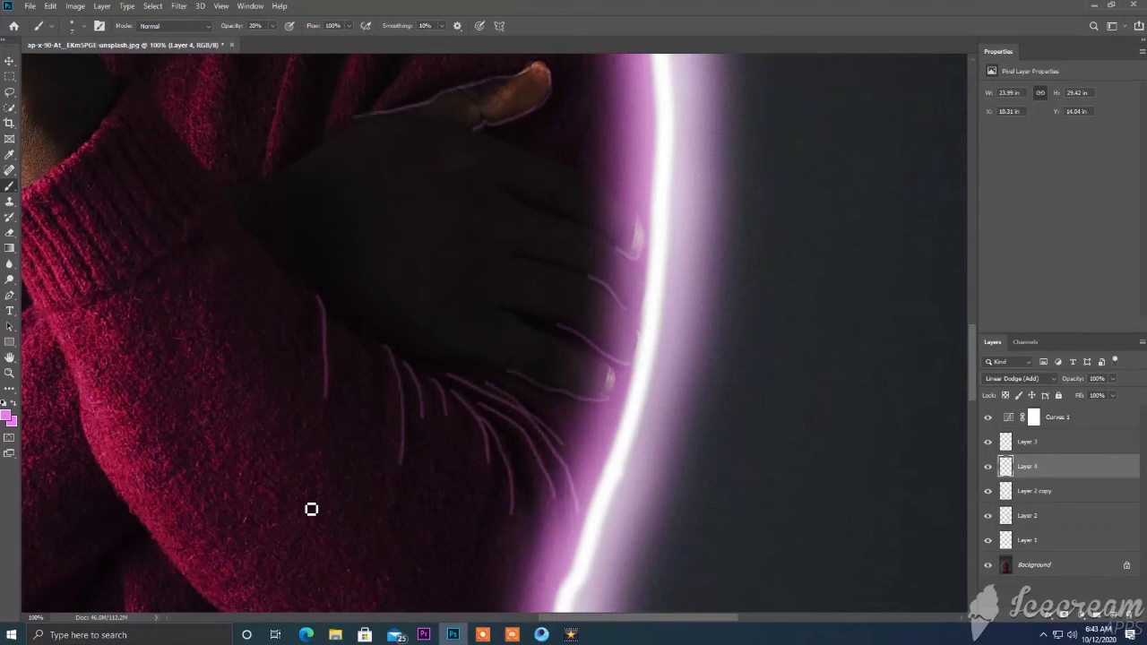
- Blur Layer 4's thin pink streaks with an 8.2-pixel Gaussian Blur
left_click(179, 7)
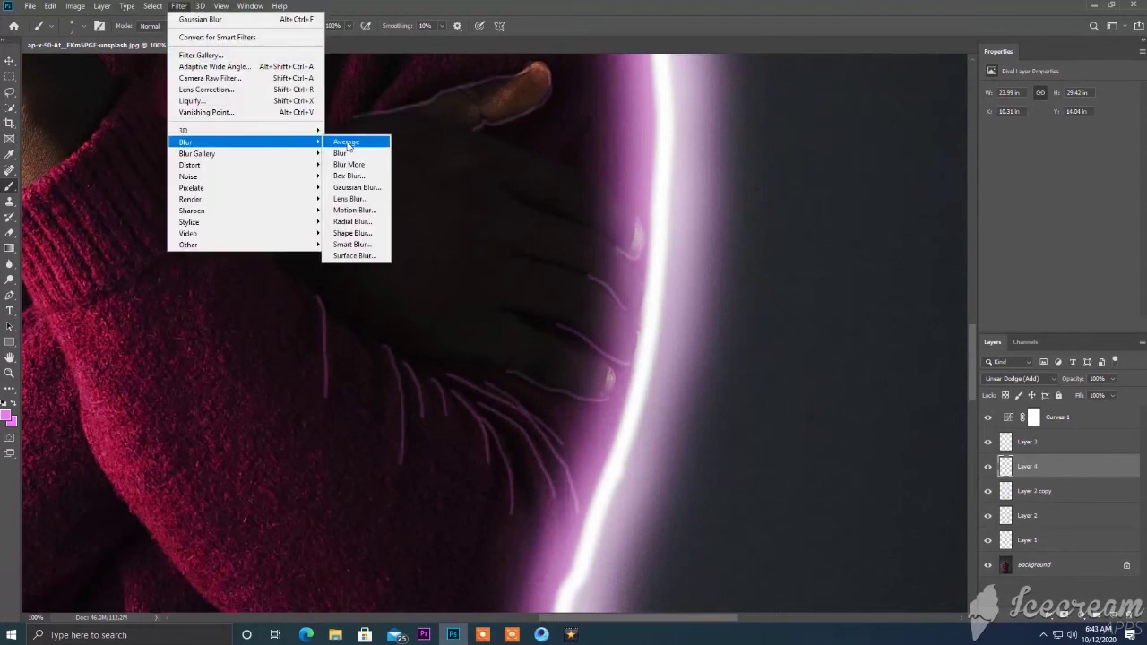
left_click(371, 188)
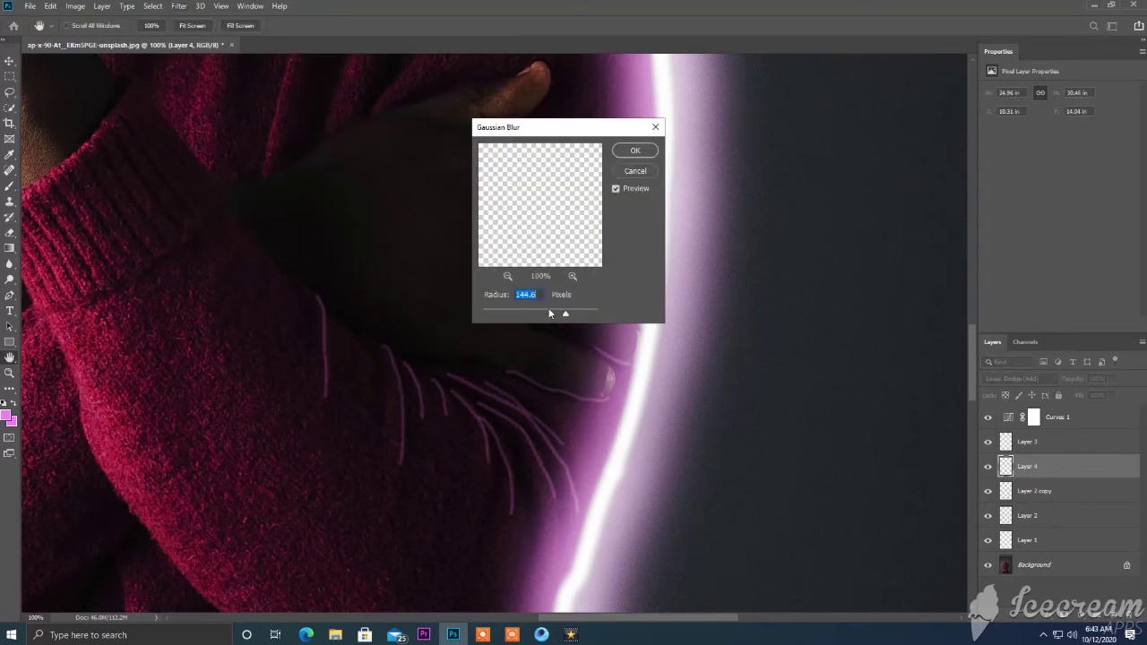
mouse_move(550, 313)
left_mouse_down()
mouse_move(495, 311)
mouse_move(516, 314)
left_mouse_up()
left_click(517, 314)
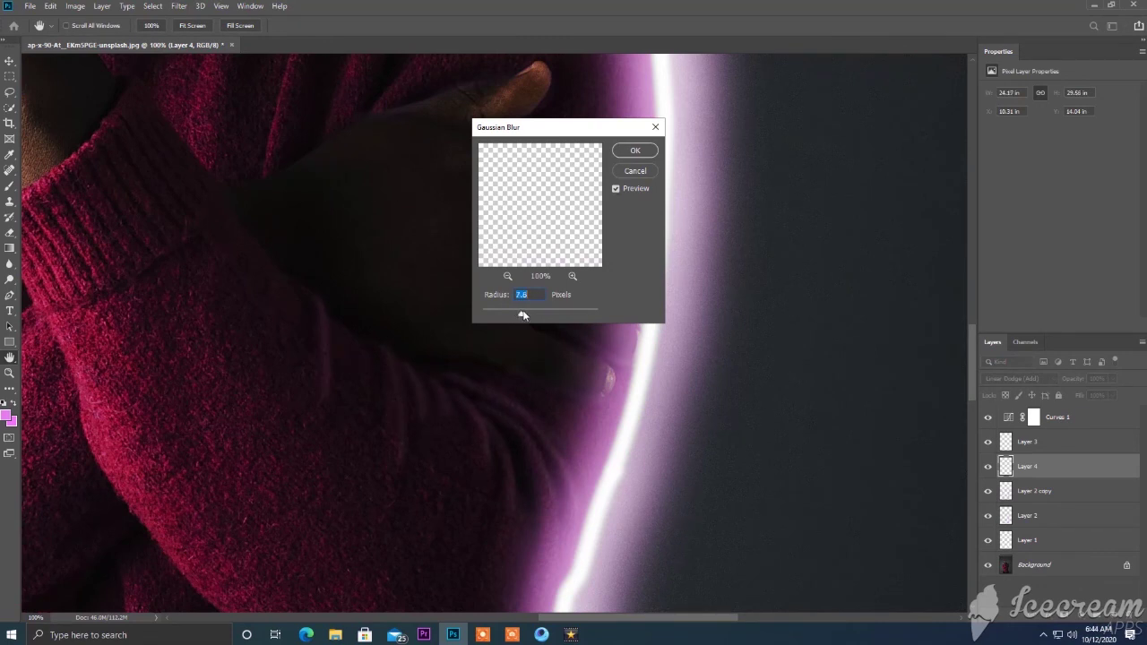
left_click_drag(523, 315, 525, 314)
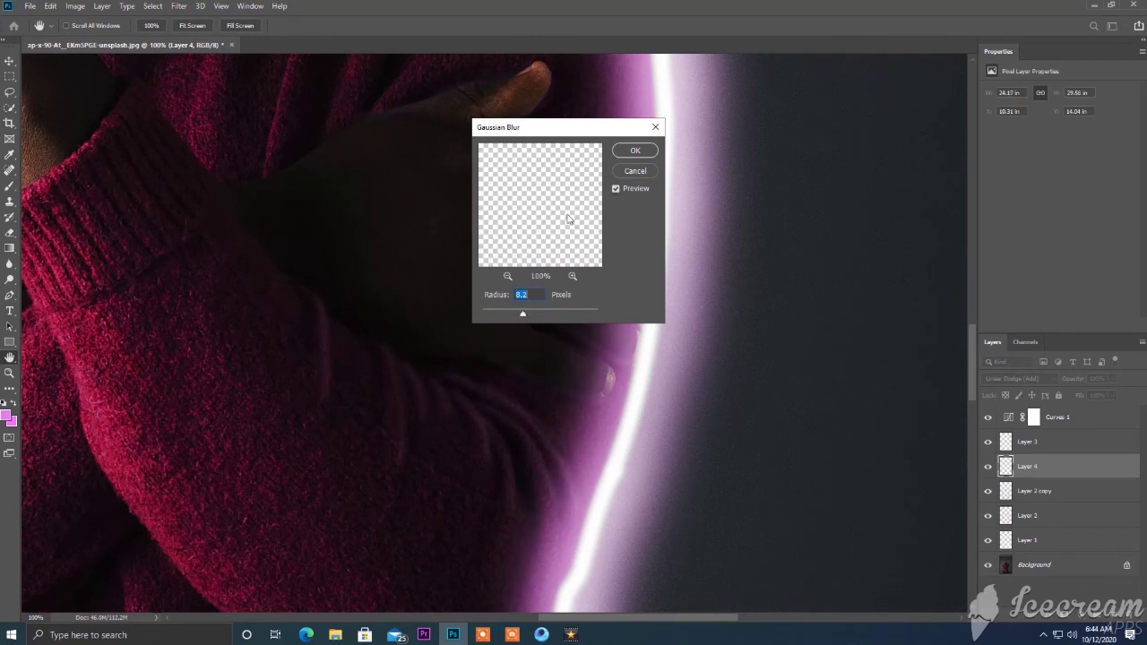
left_click(630, 152)
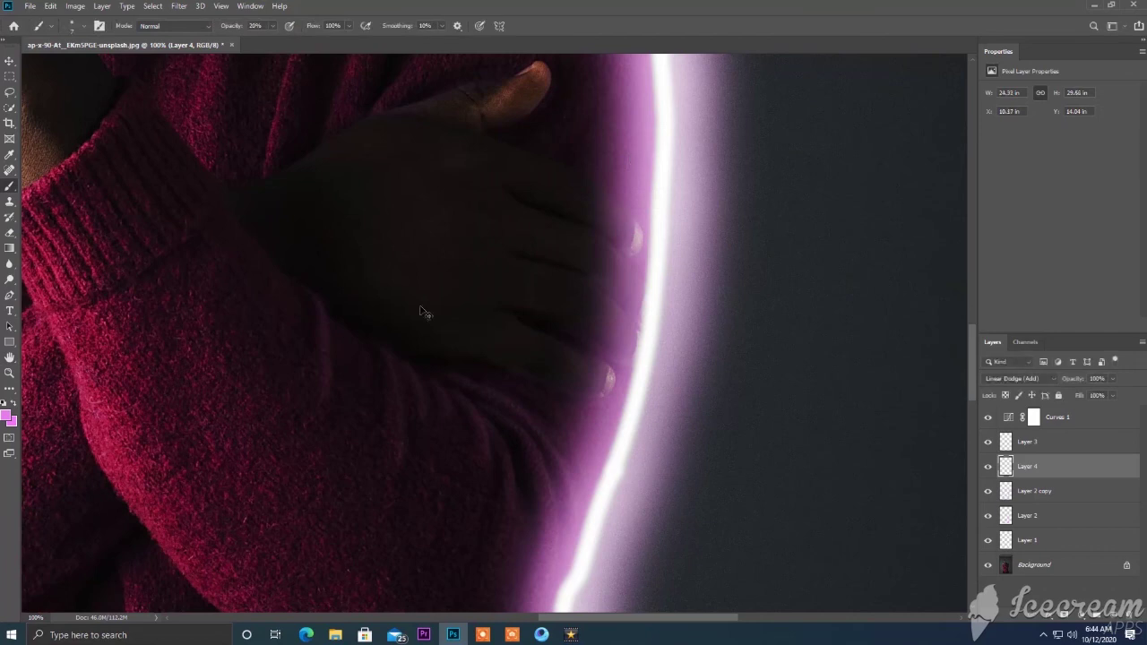
scroll(421, 309, "down", 5, "alt")
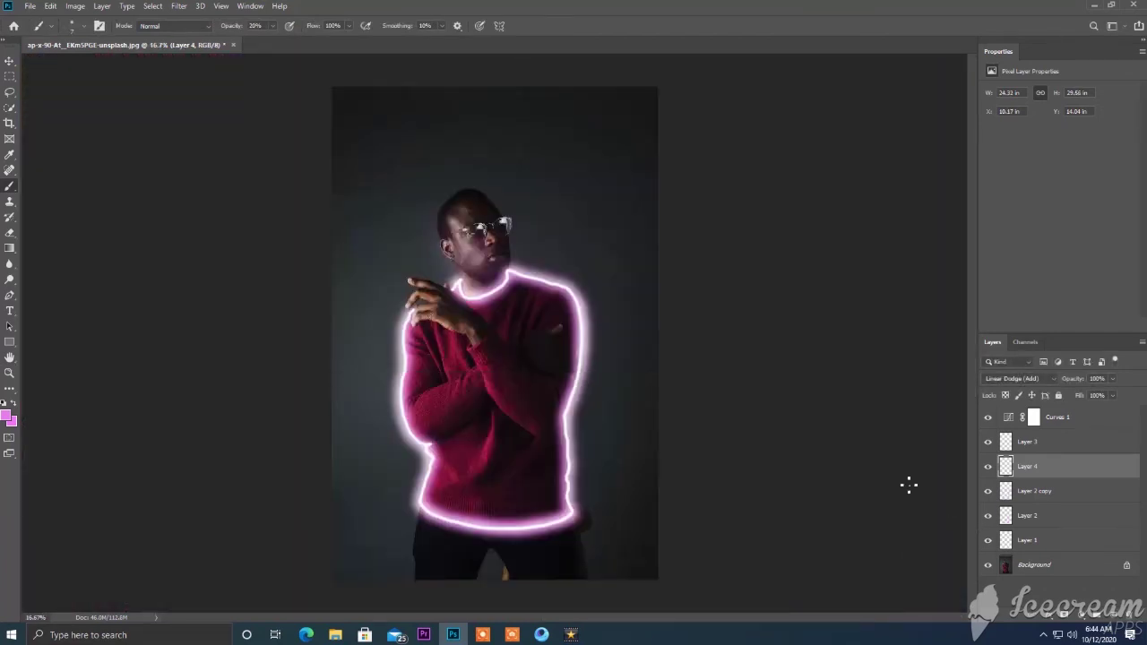
left_click(178, 6)
left_click(101, 5)
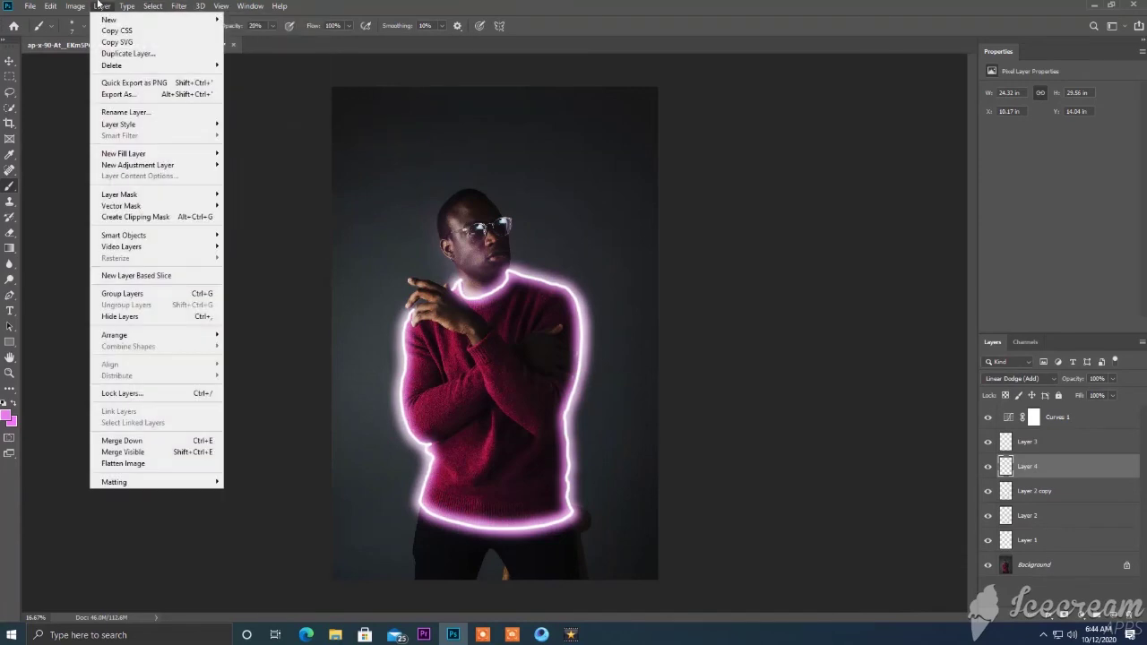
left_click(752, 327)
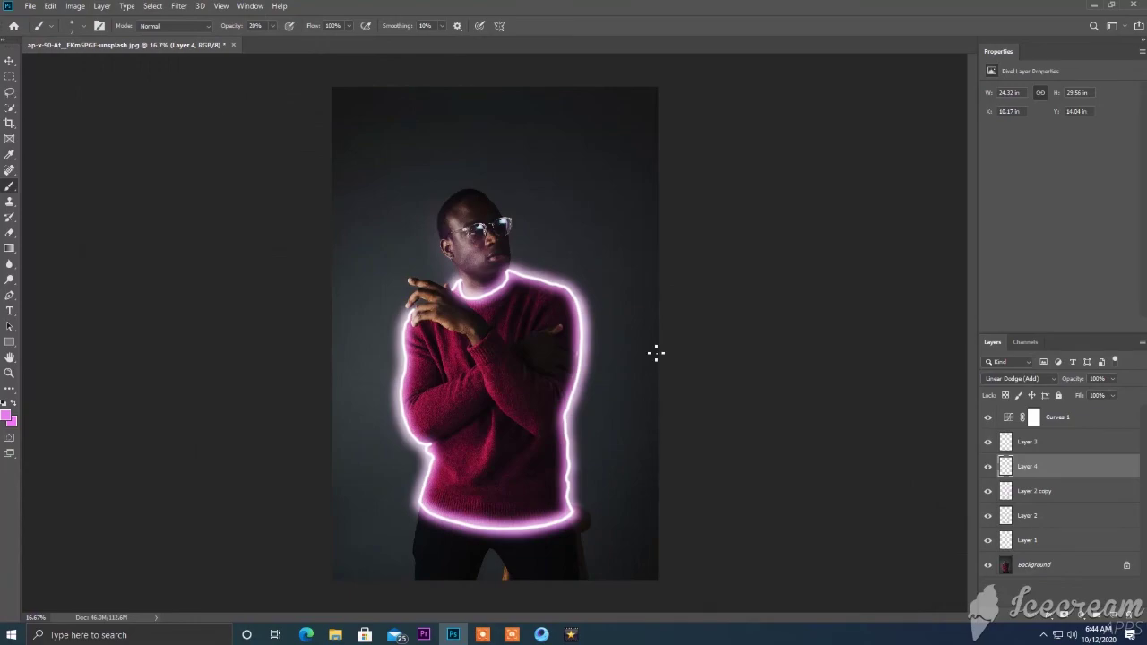